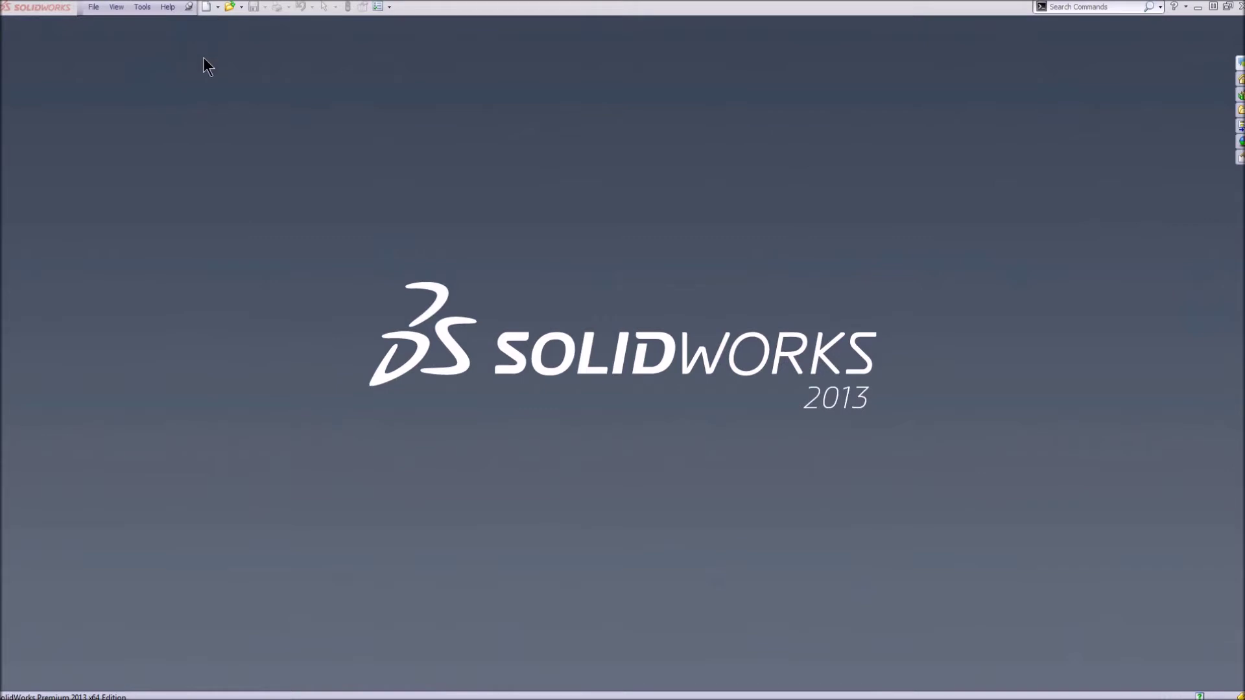
Create a new assembly document and insert the 6 PISTON part as its first component
{"action": "left_click", "coordinate": [207, 7]}
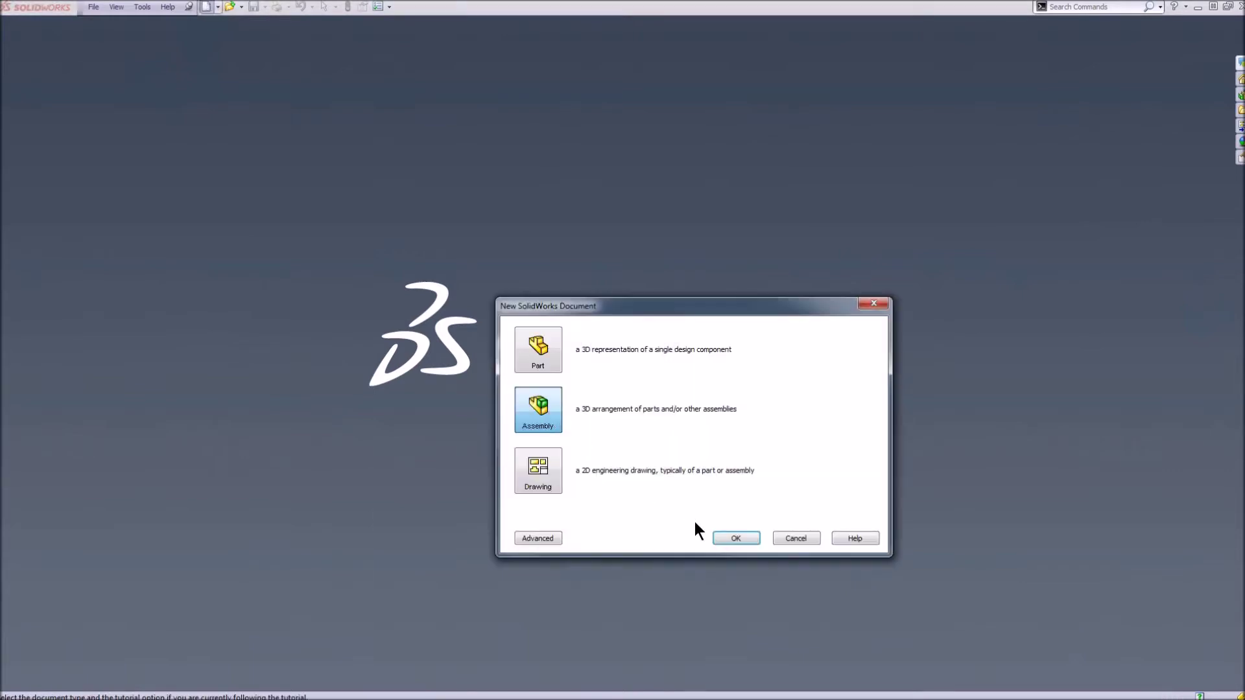
{"action": "left_click", "coordinate": [735, 538]}
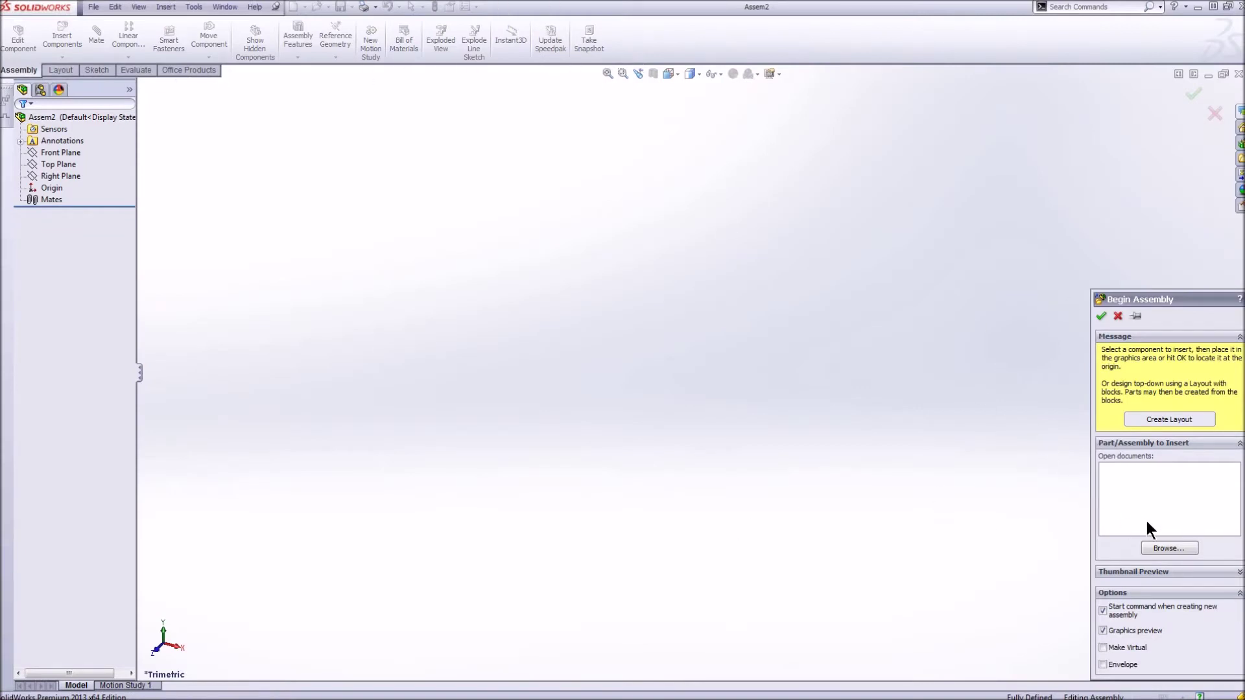
{"action": "left_click", "coordinate": [1164, 548]}
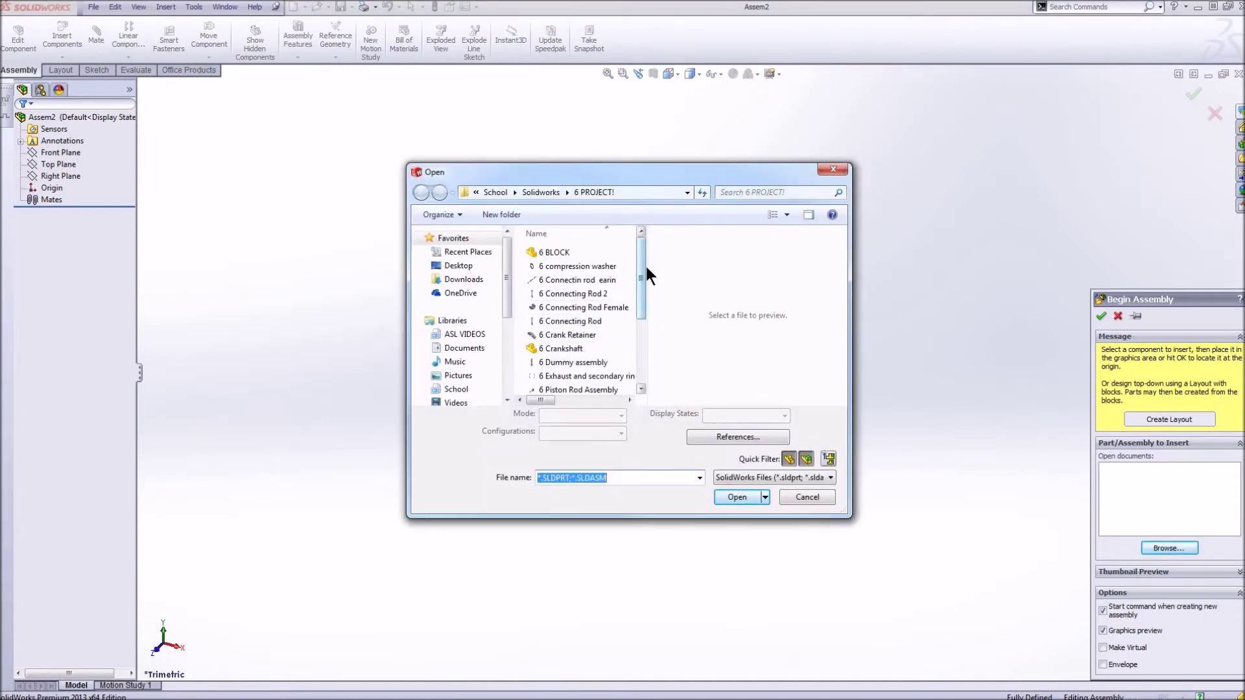
{"action": "left_click_drag", "start_coordinate": [643, 268], "coordinate": [633, 327]}
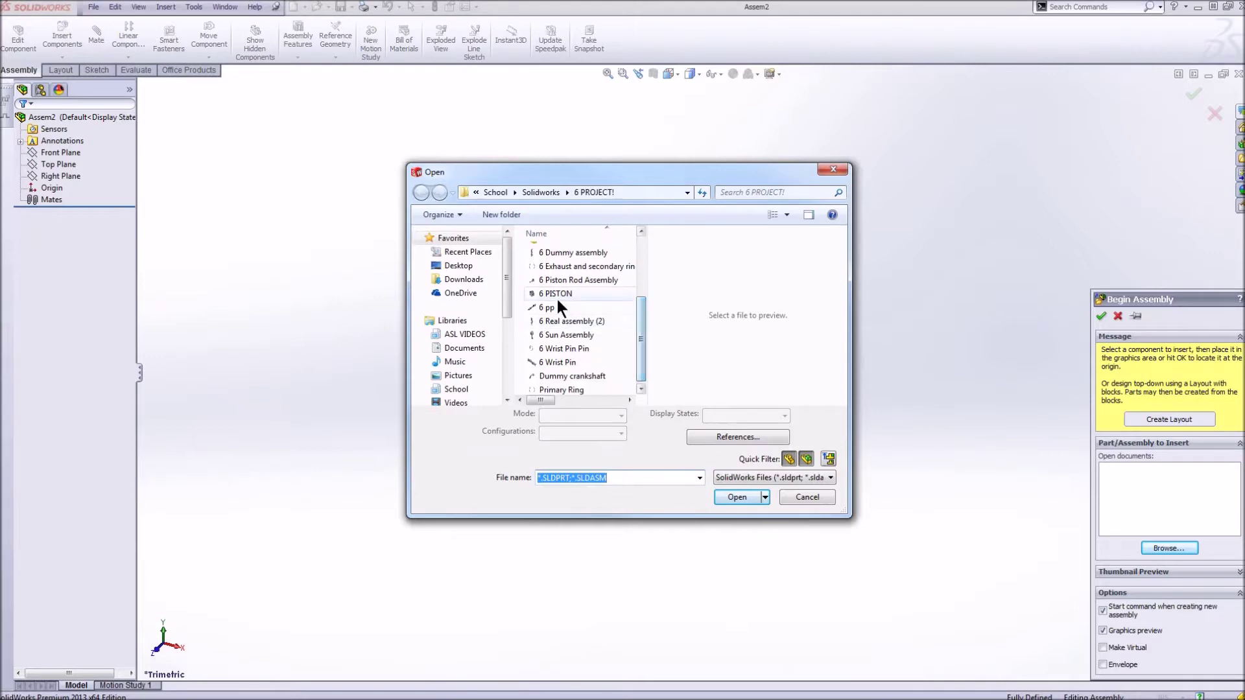
{"action": "double_click", "coordinate": [558, 298]}
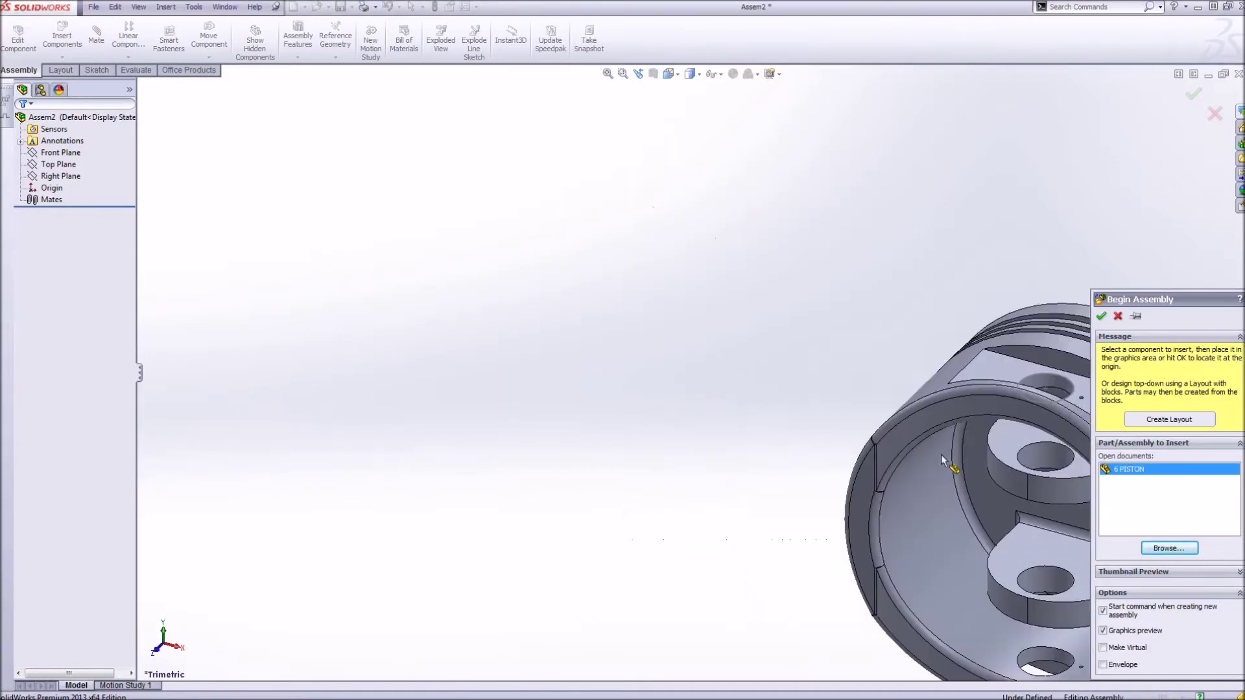
{"action": "left_click", "coordinate": [941, 459]}
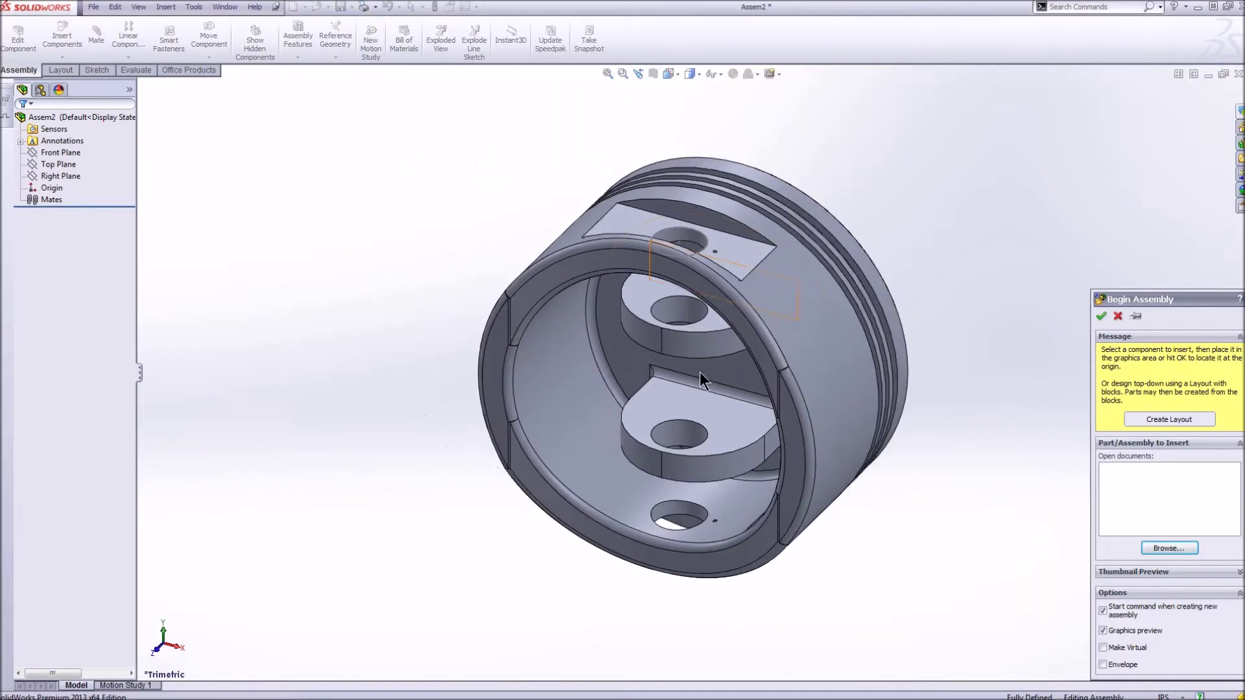
{"action": "left_click", "coordinate": [699, 371]}
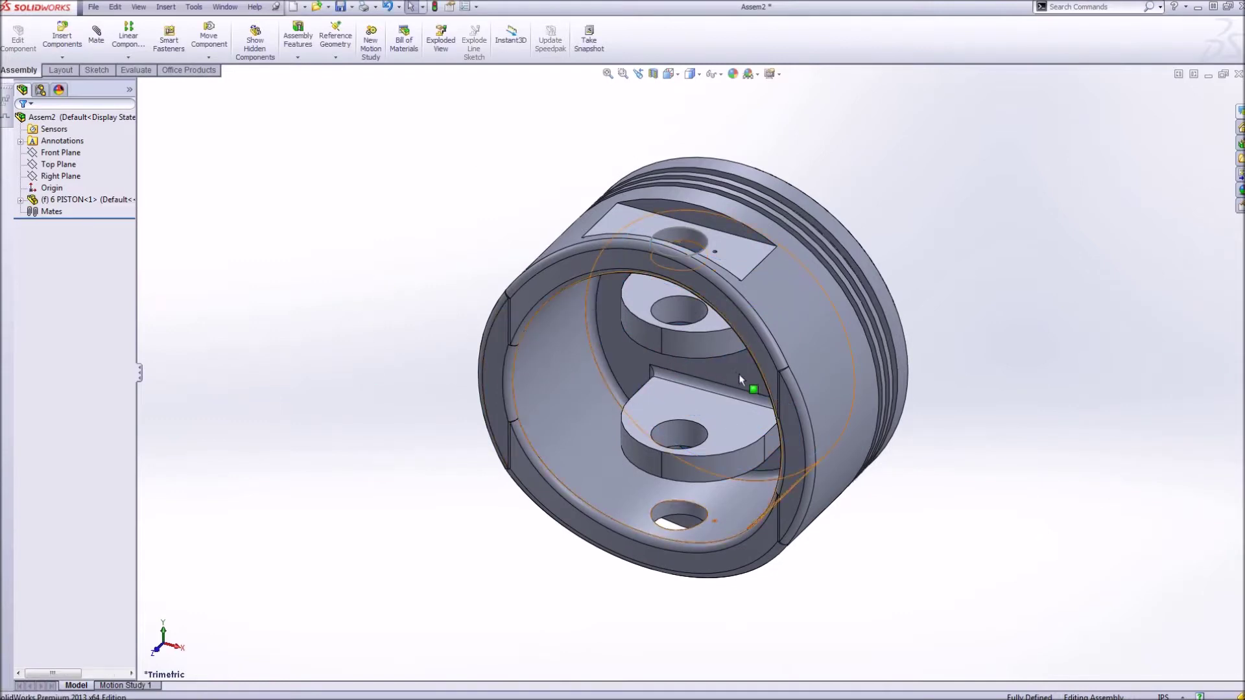
Insert the 6 Wrist Pin part and place it in the empty space beside the piston
{"action": "middle_click_drag", "start_coordinate": [742, 380], "coordinate": [833, 183]}
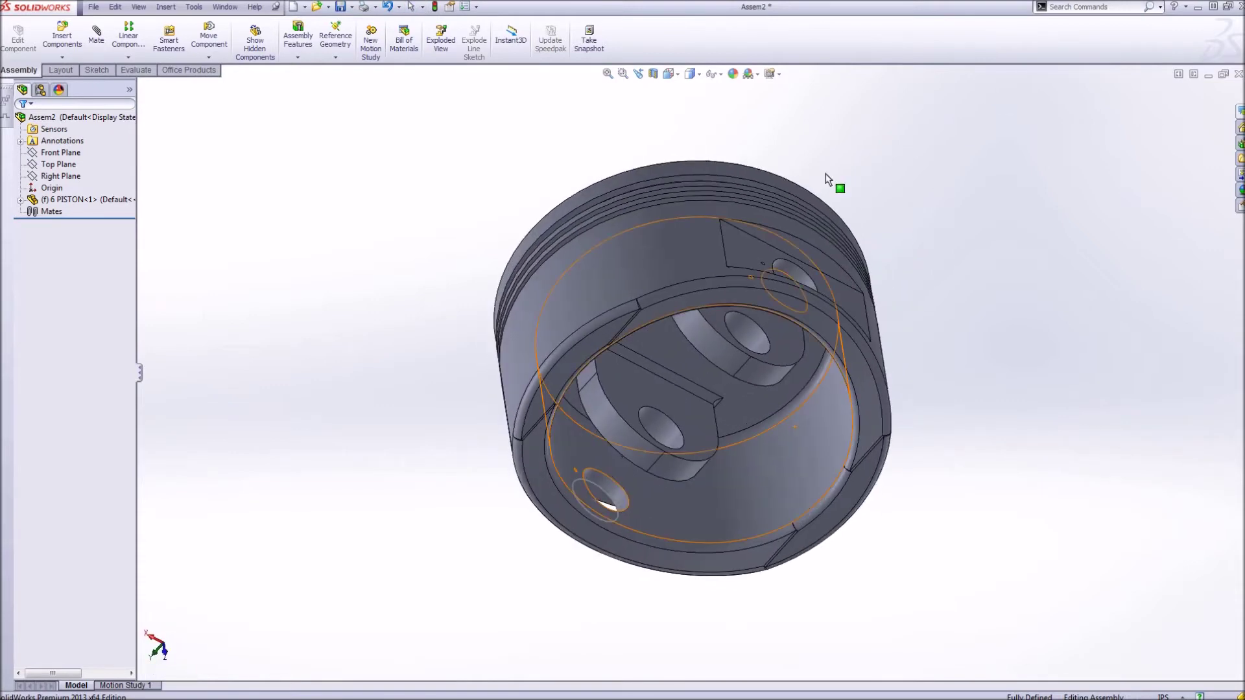
{"action": "left_click", "coordinate": [63, 42]}
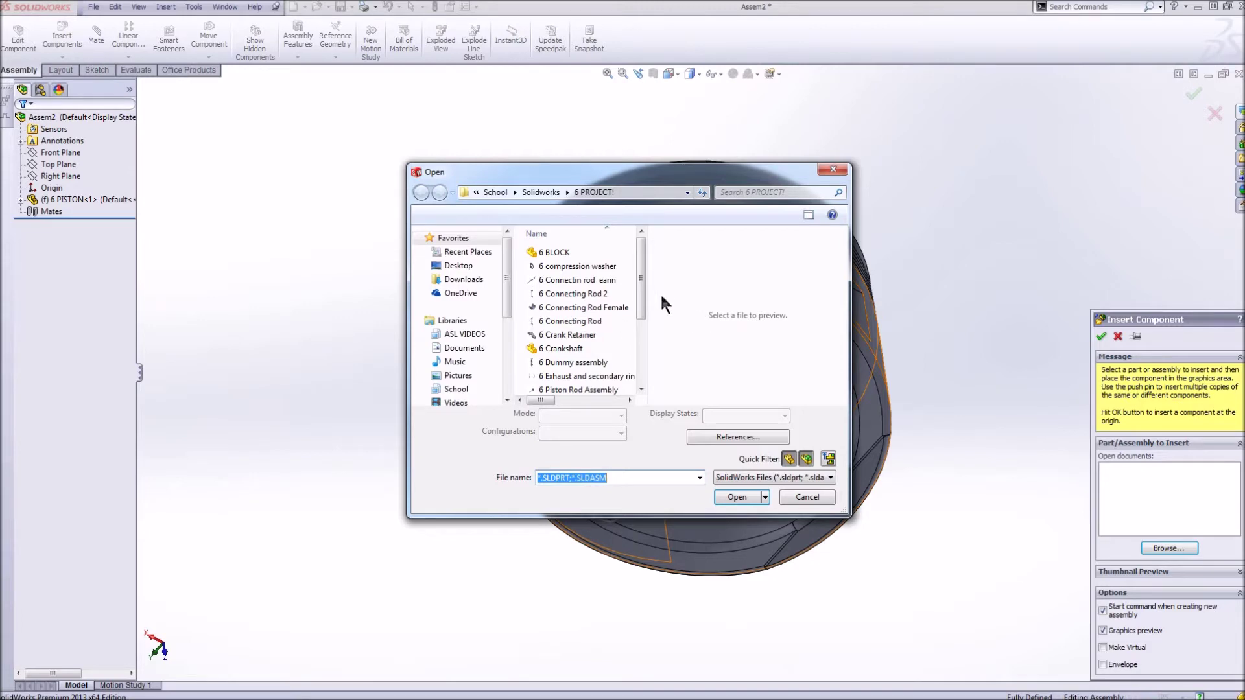
{"action": "left_click_drag", "start_coordinate": [640, 290], "coordinate": [641, 357]}
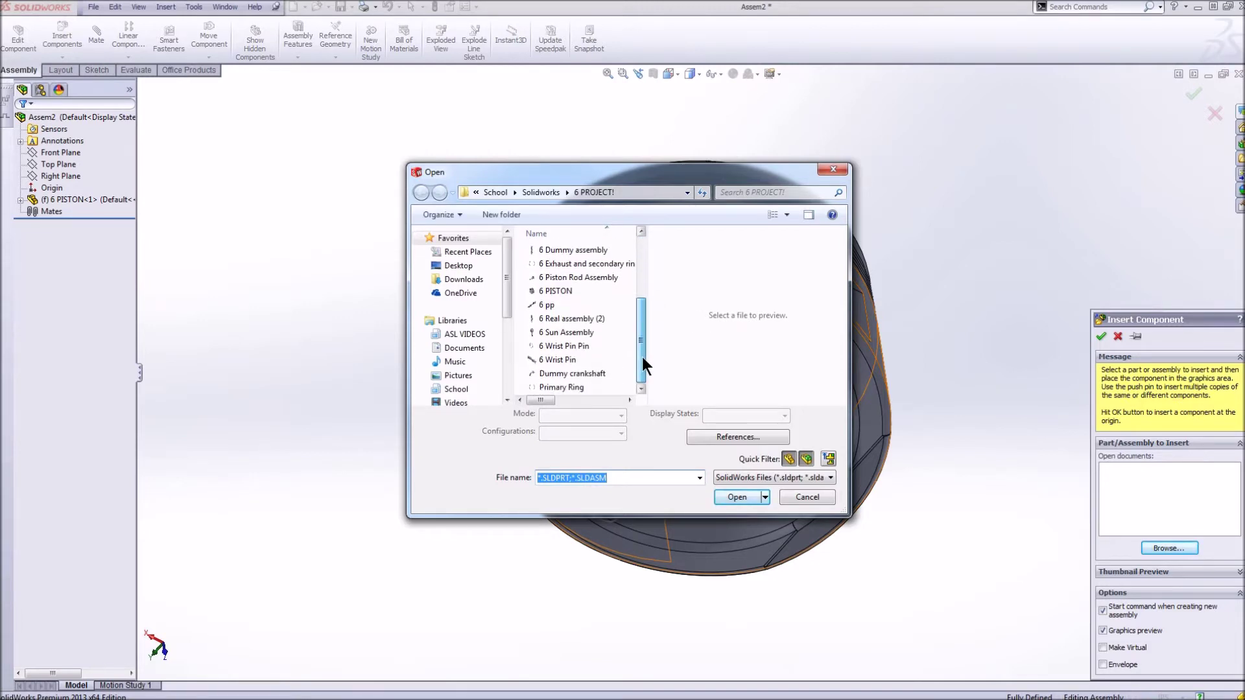
{"action": "double_click", "coordinate": [538, 359]}
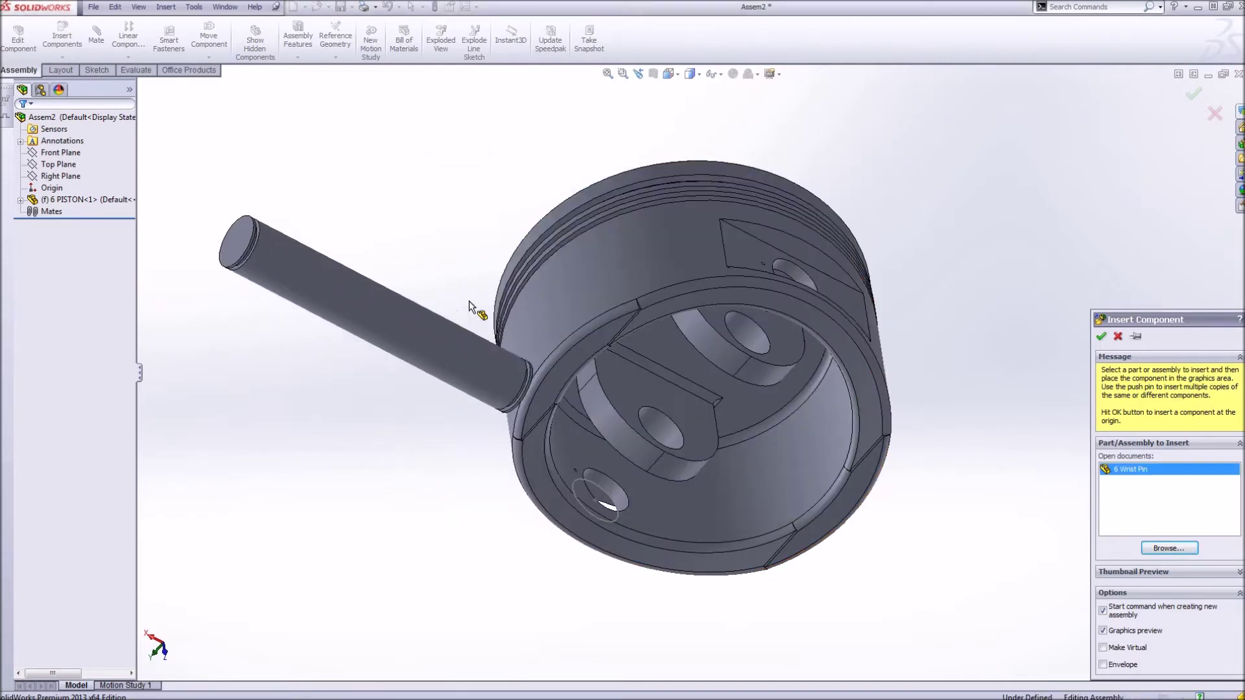
{"action": "left_click", "coordinate": [951, 203]}
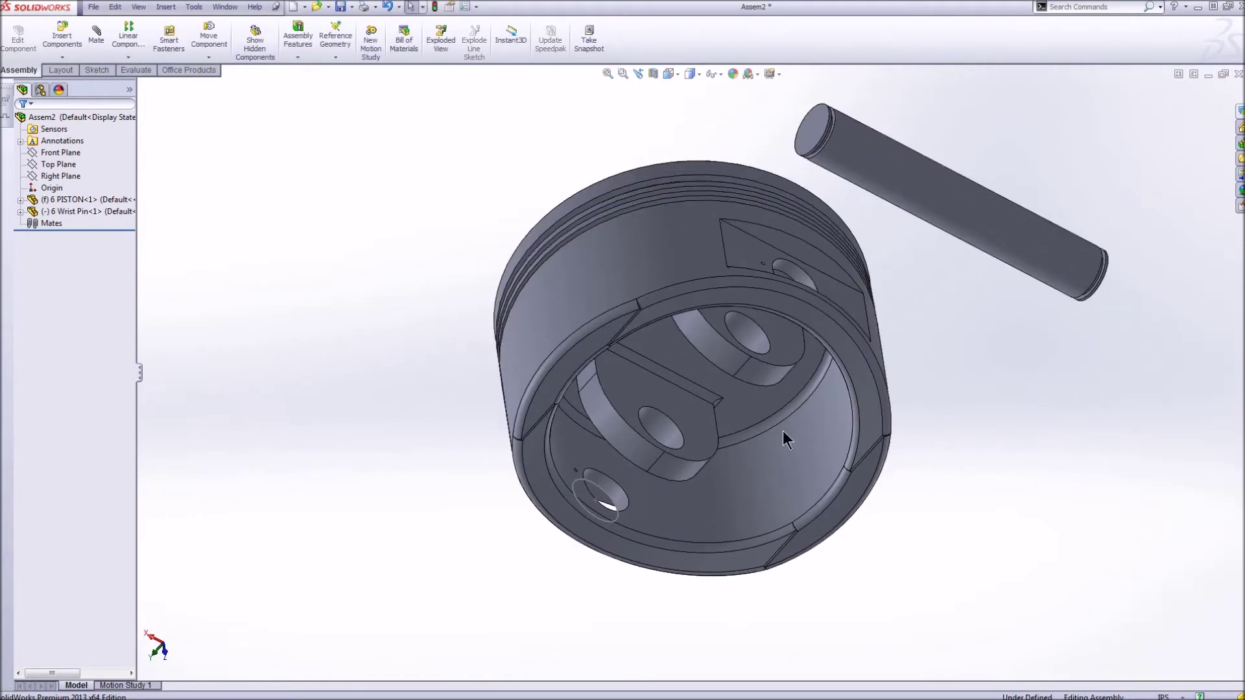
{"action": "left_click", "coordinate": [96, 33]}
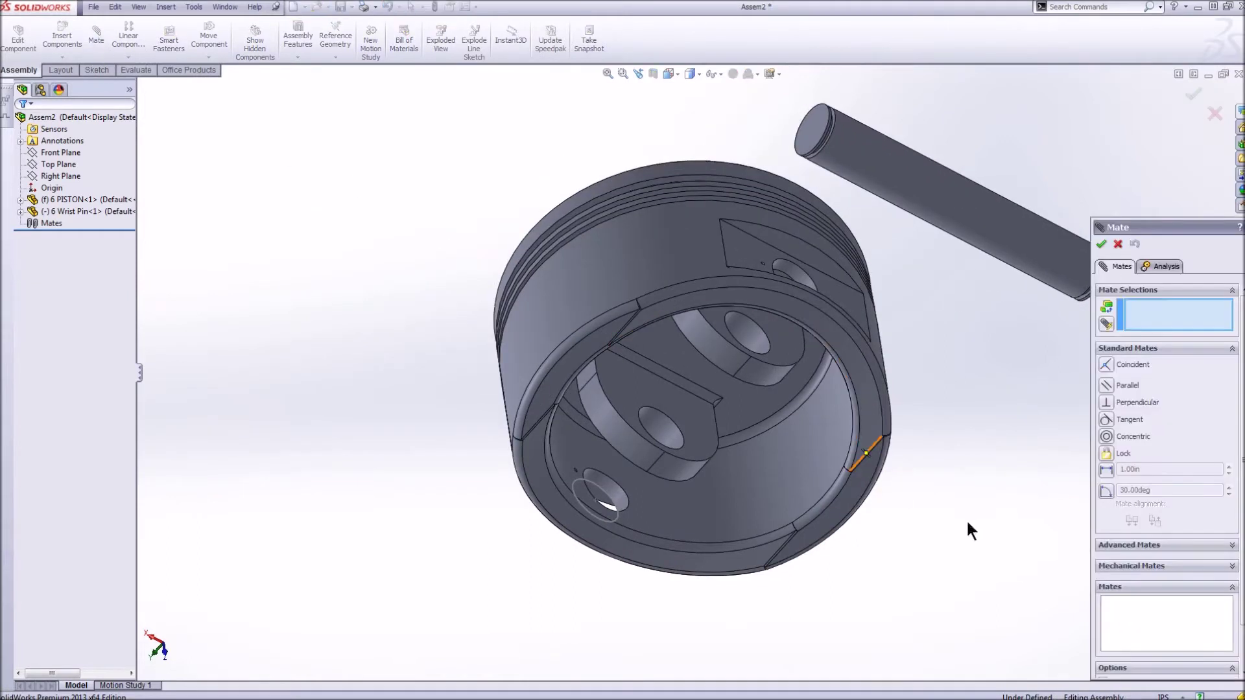
{"action": "left_click", "coordinate": [1117, 243]}
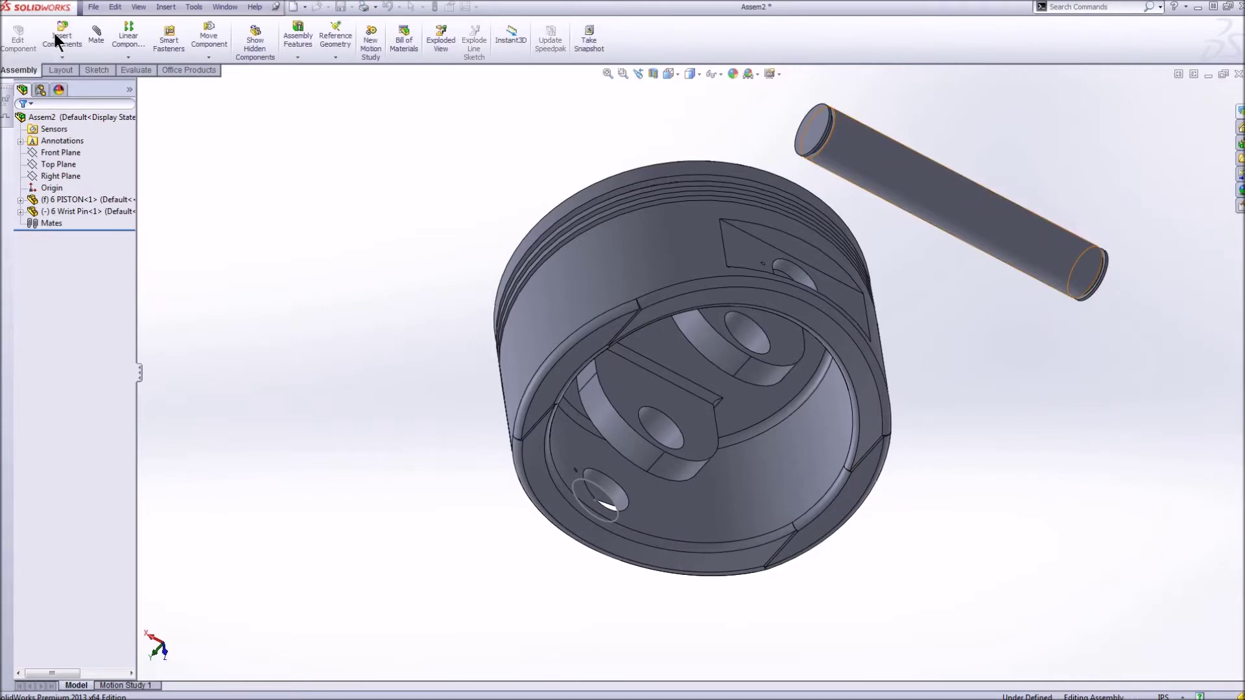
Insert the 6 Connecting Rod 2 part into the assembly, next to the piston
{"action": "left_click", "coordinate": [59, 41]}
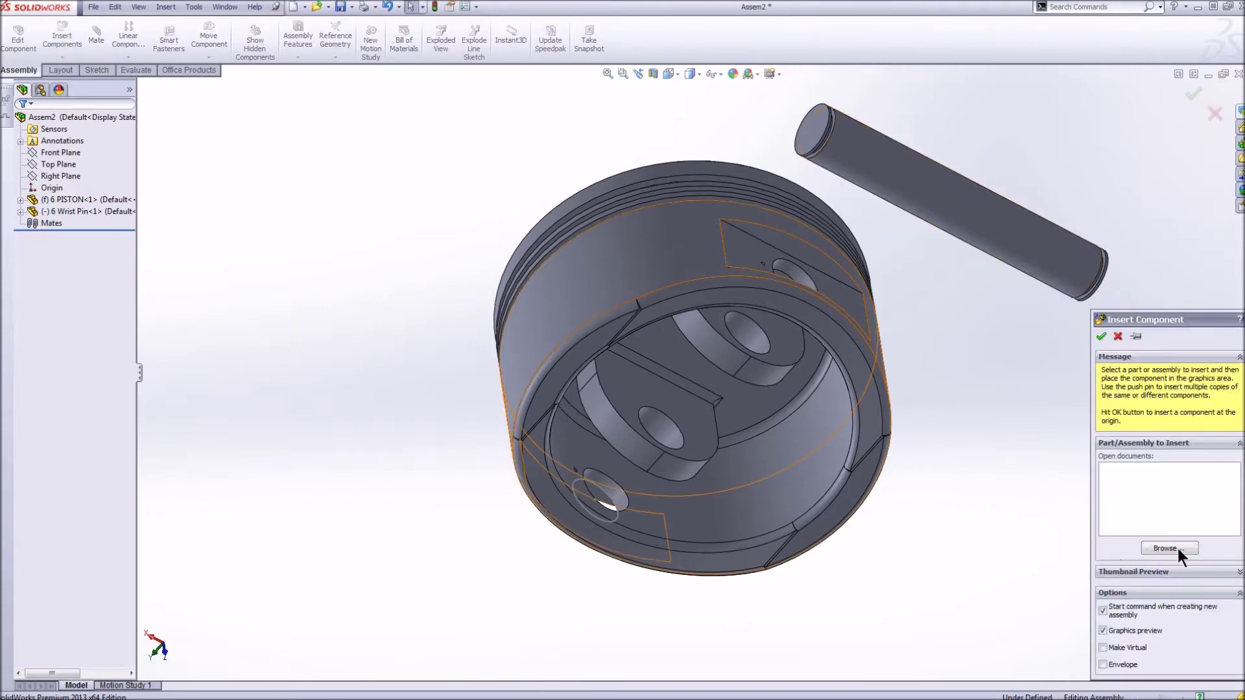
{"action": "left_click", "coordinate": [1175, 549]}
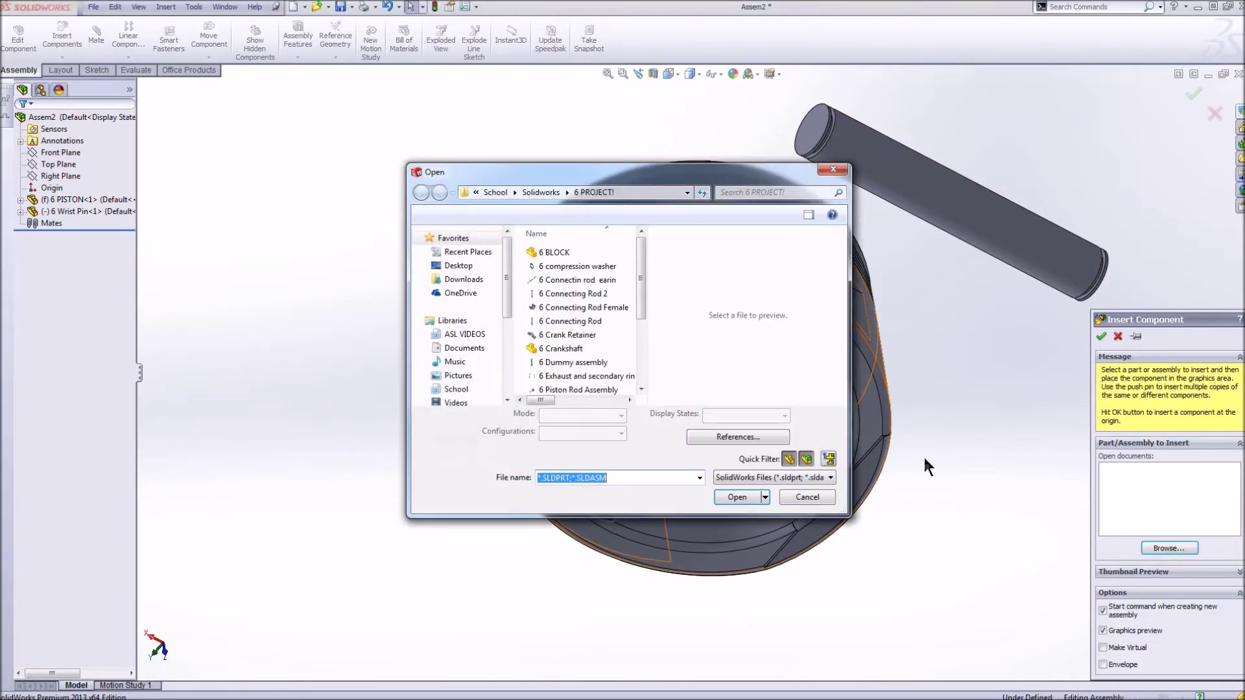
{"action": "left_click", "coordinate": [634, 306]}
{"action": "double_click", "coordinate": [581, 292]}
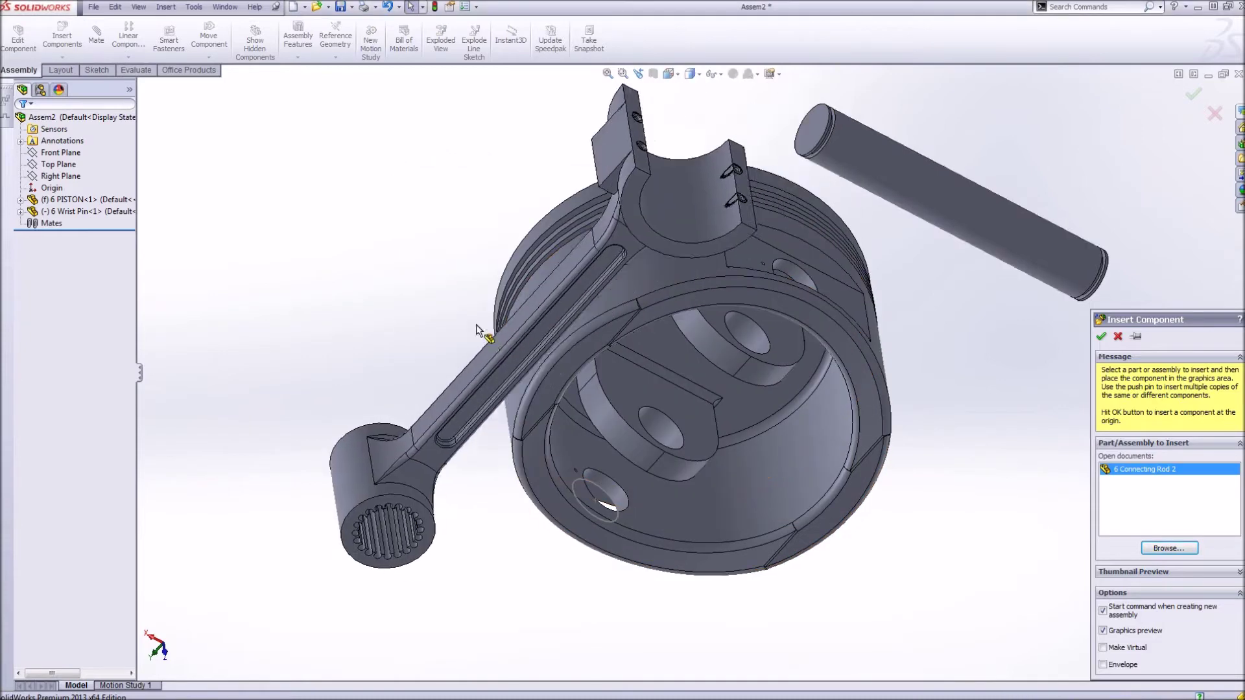
{"action": "left_click", "coordinate": [464, 320]}
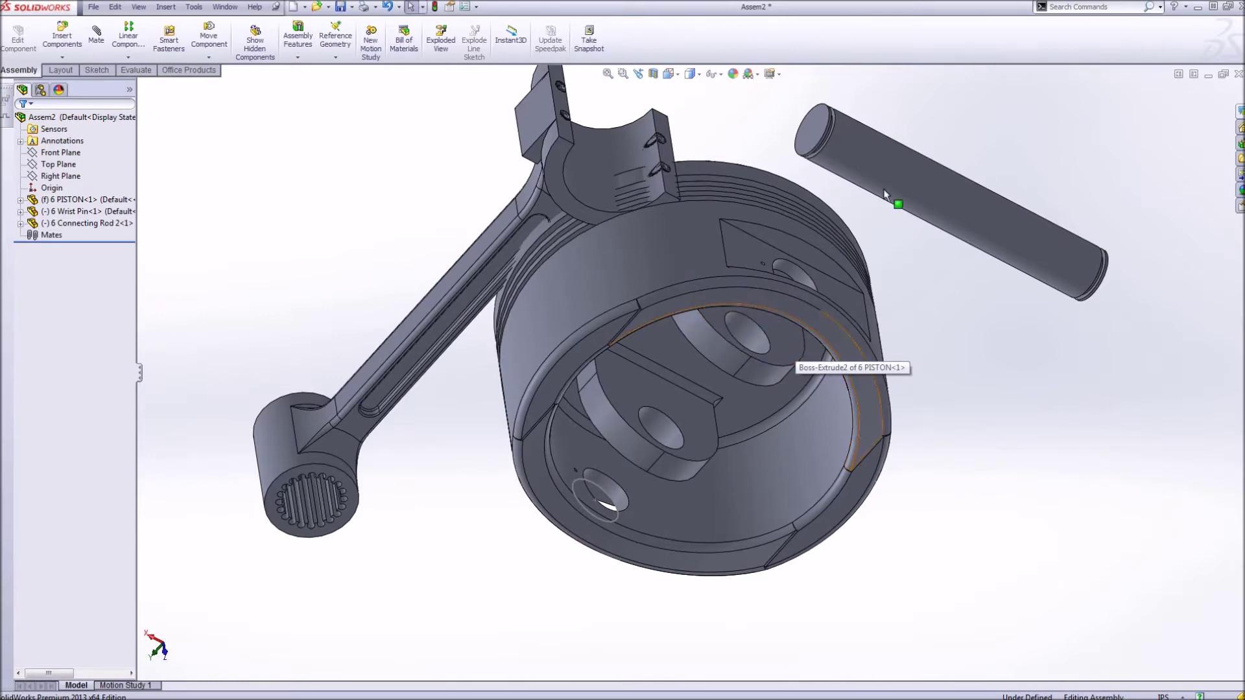
Move the connecting rod away from the piston so the two parts no longer overlap in the view
{"action": "left_click", "coordinate": [901, 185]}
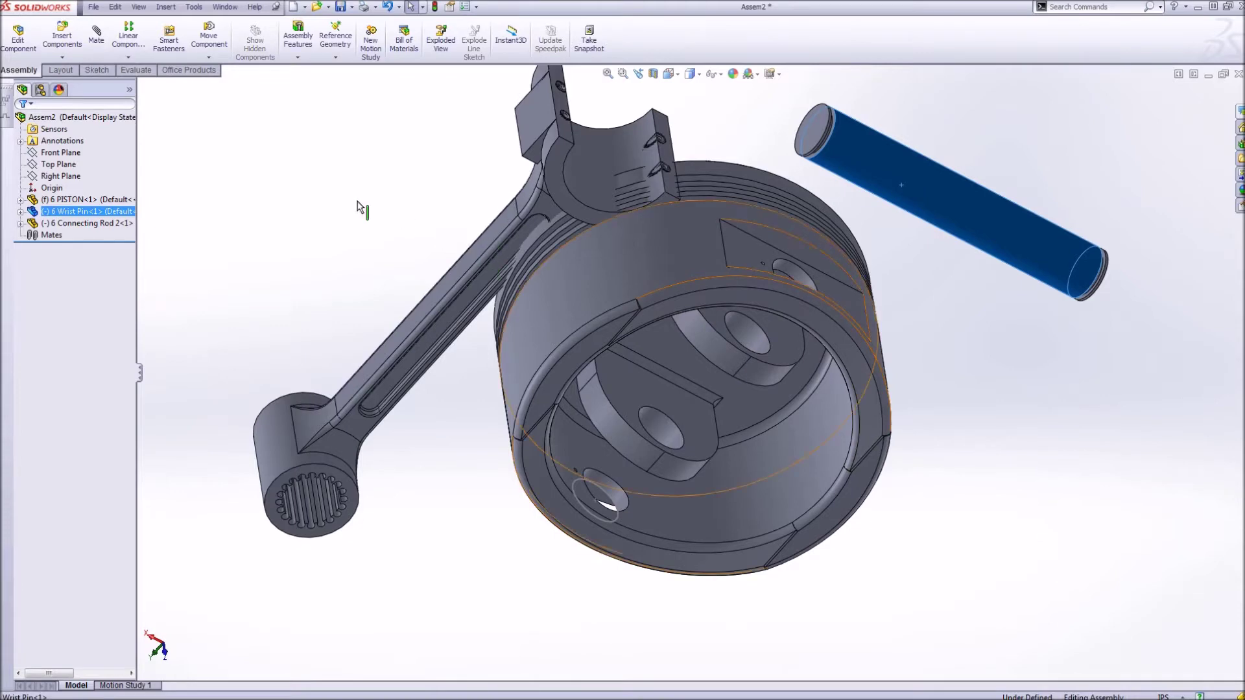
{"action": "left_click_drag", "start_coordinate": [518, 262], "coordinate": [392, 262]}
{"action": "left_click", "coordinate": [425, 344]}
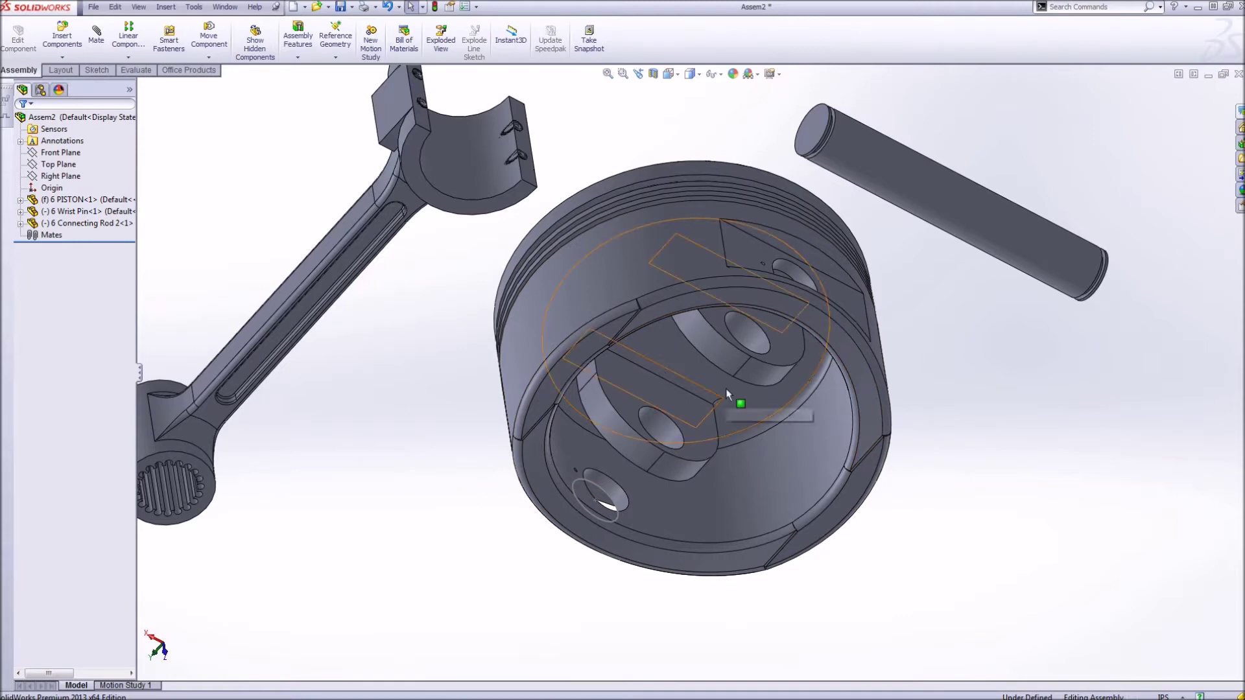
Add a concentric mate between the wrist pin's cylindrical face and the hole in the piston's inner pin boss
{"action": "left_click", "coordinate": [962, 211]}
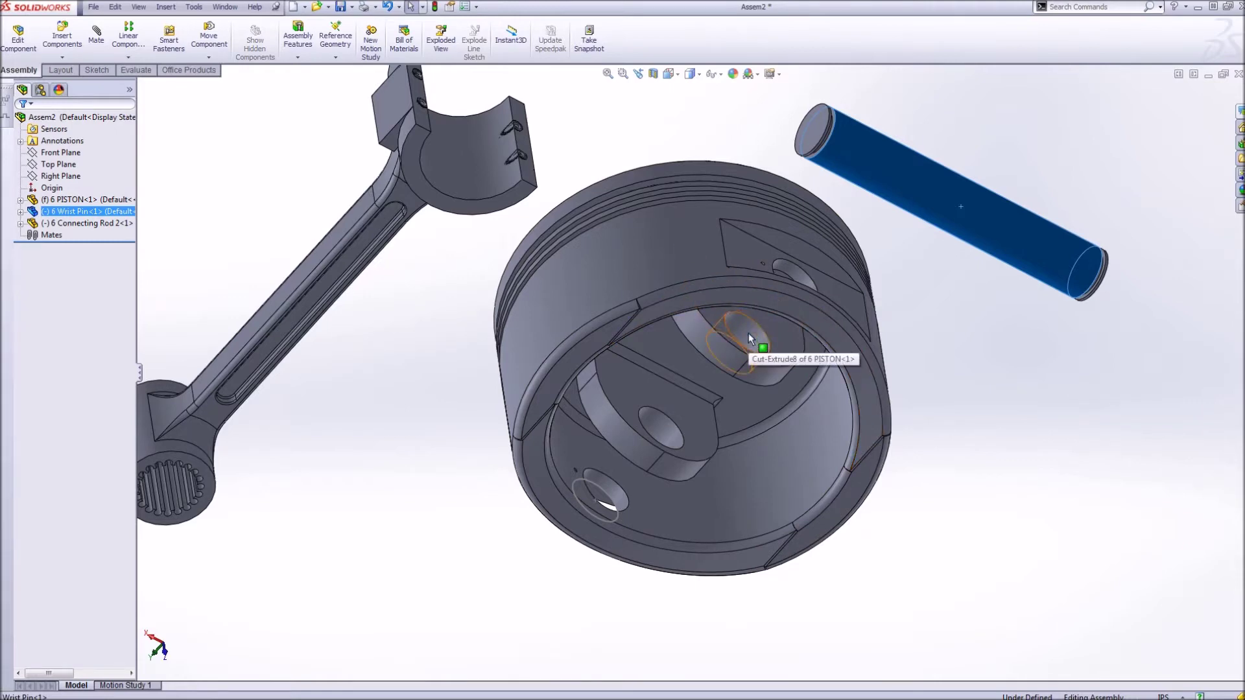
{"action": "left_click", "coordinate": [748, 332], "text": "ctrl"}
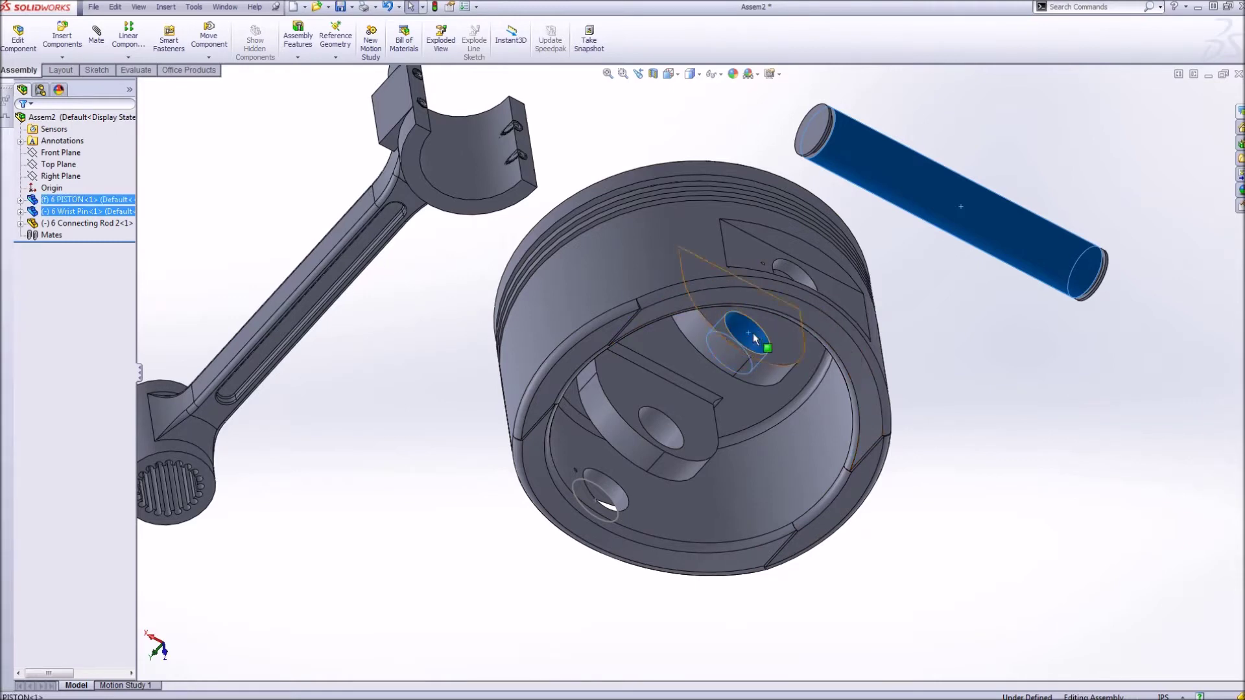
{"action": "left_click", "coordinate": [95, 43]}
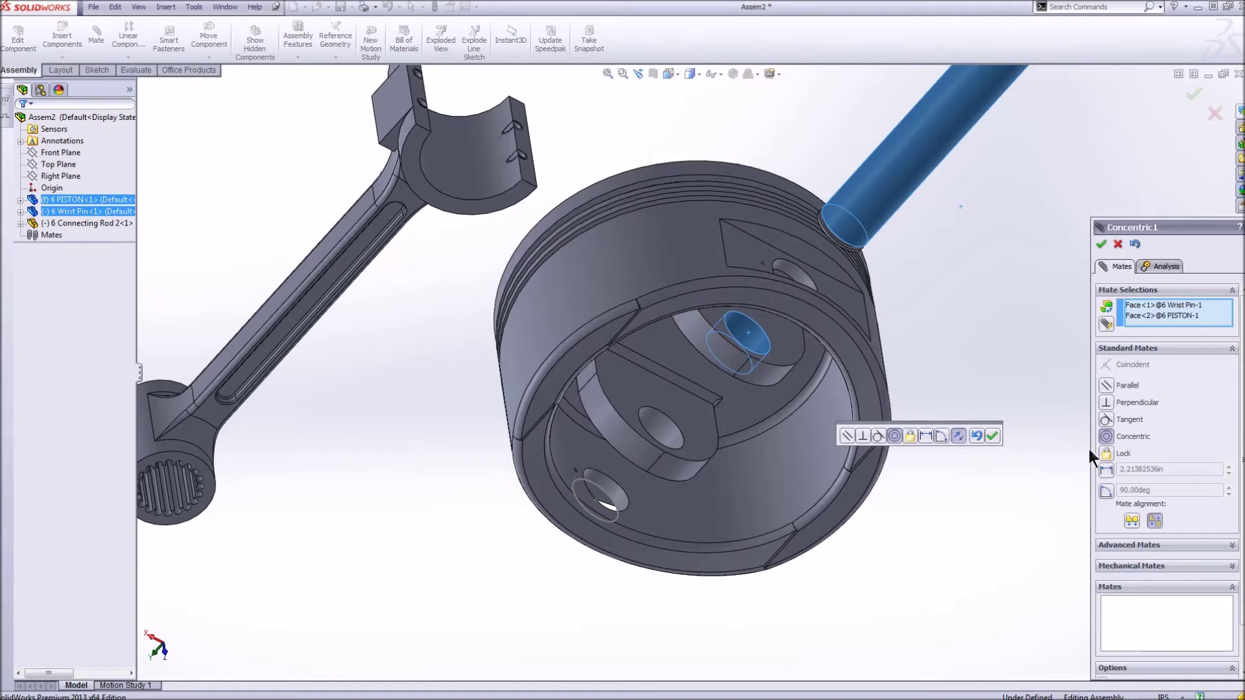
{"action": "left_click", "coordinate": [1109, 420]}
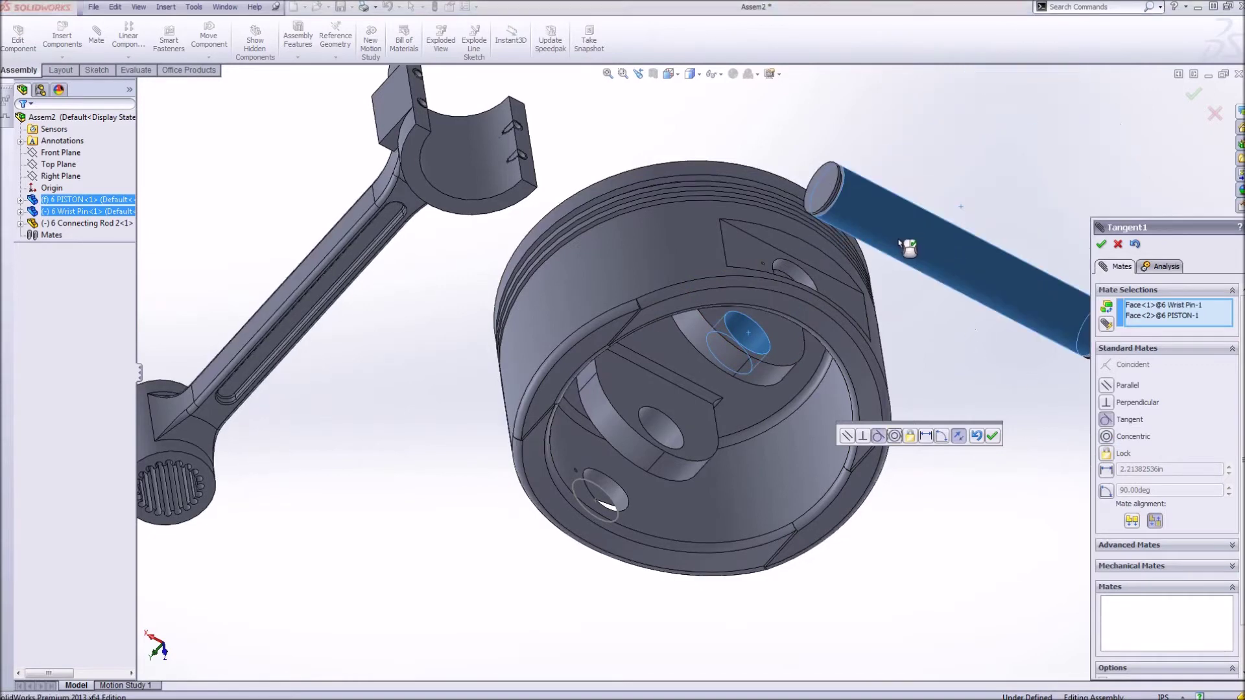
{"action": "left_click", "coordinate": [914, 285]}
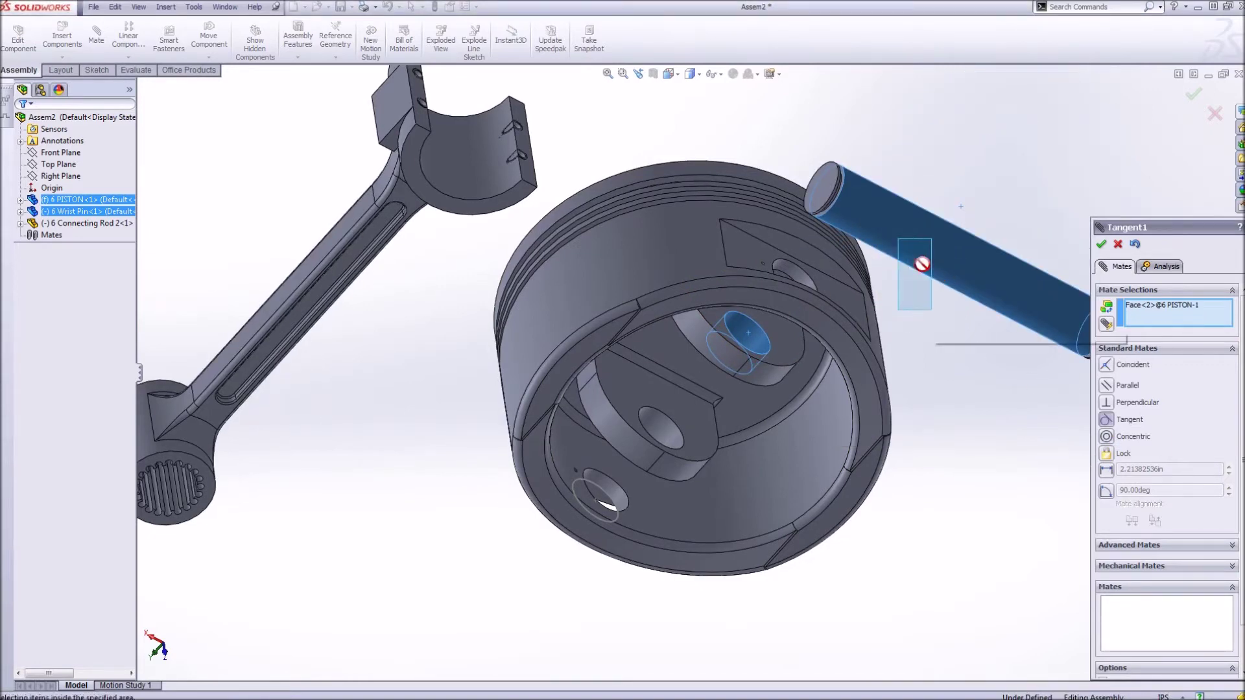
{"action": "left_click_drag", "start_coordinate": [862, 204], "coordinate": [780, 285]}
{"action": "left_click", "coordinate": [1037, 334]}
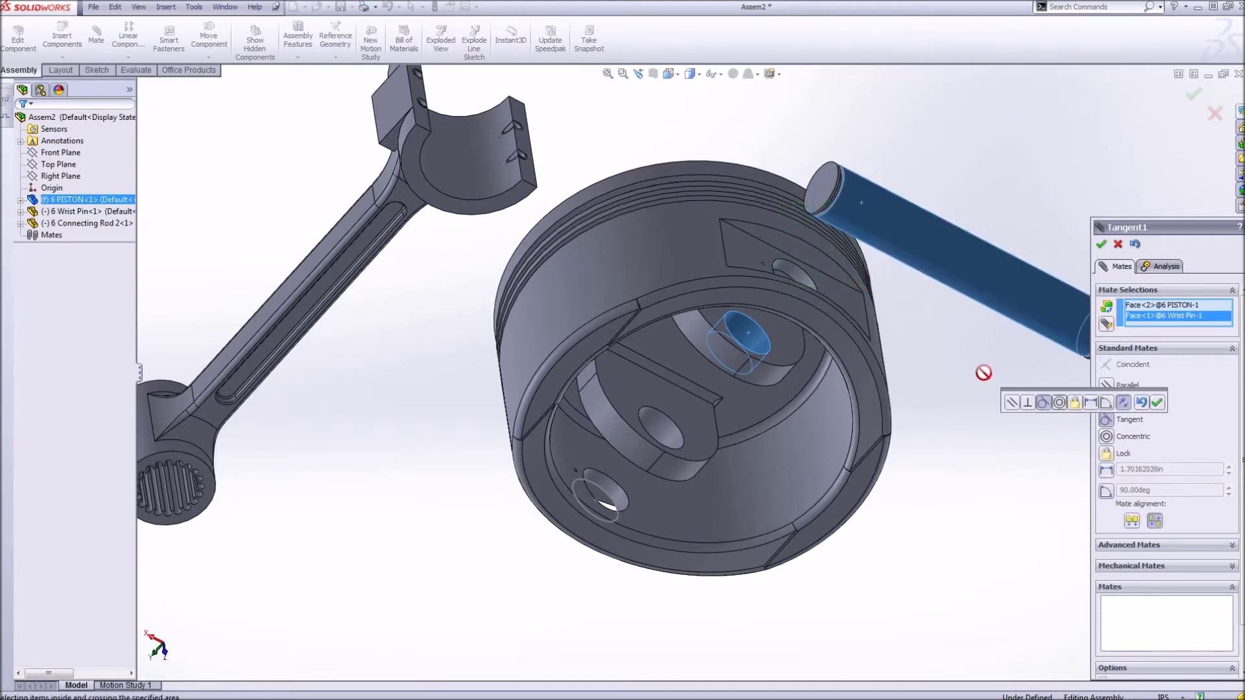
{"action": "left_click", "coordinate": [1106, 435]}
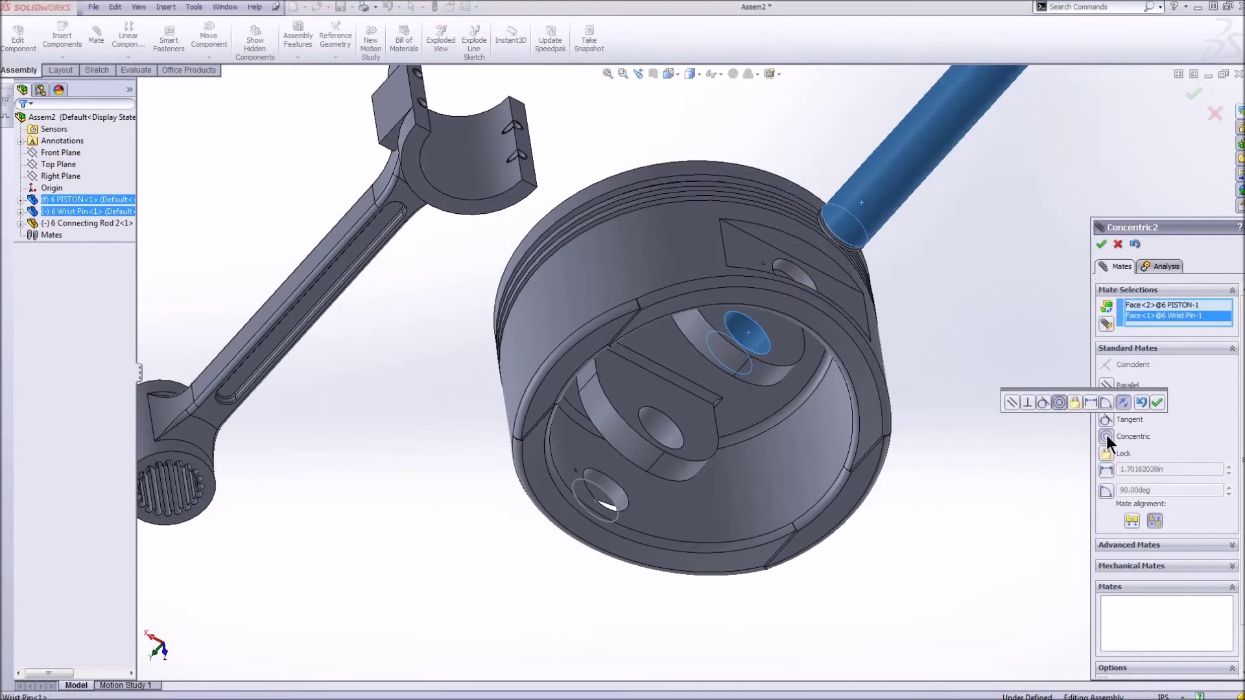
{"action": "left_click", "coordinate": [1102, 245]}
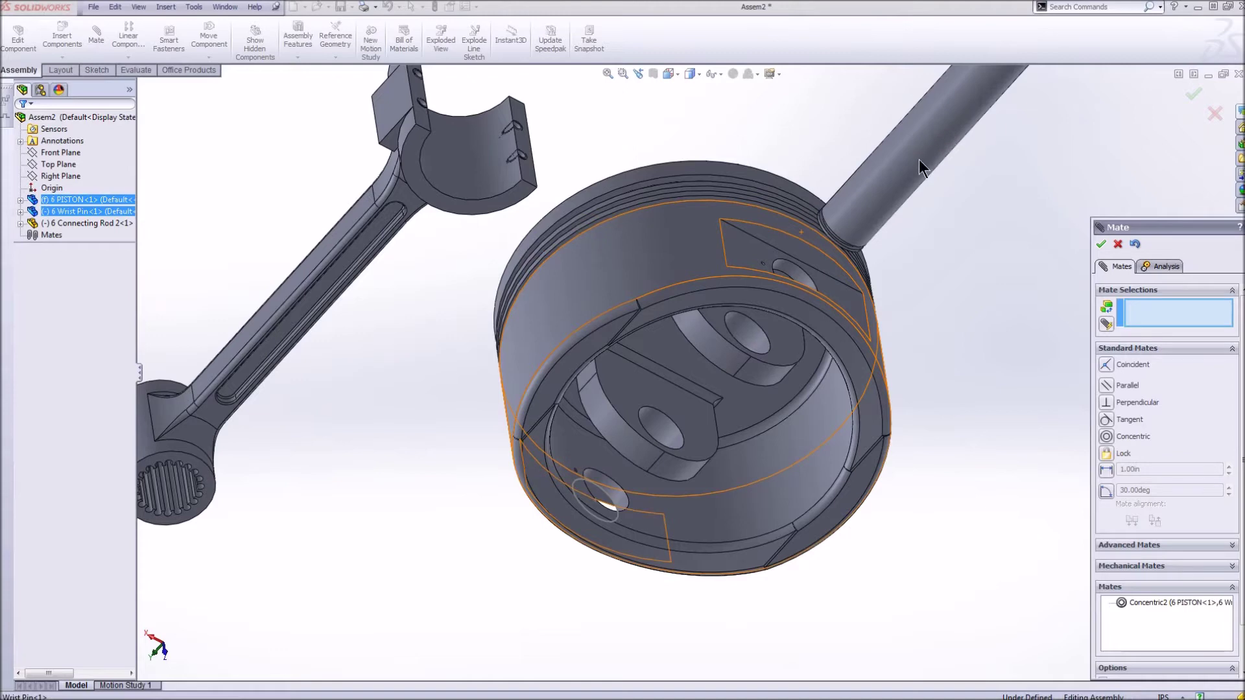
Slide the wrist pin along its axis through both pin bosses until it sits inside the piston
{"action": "left_click_drag", "start_coordinate": [919, 159], "coordinate": [856, 249]}
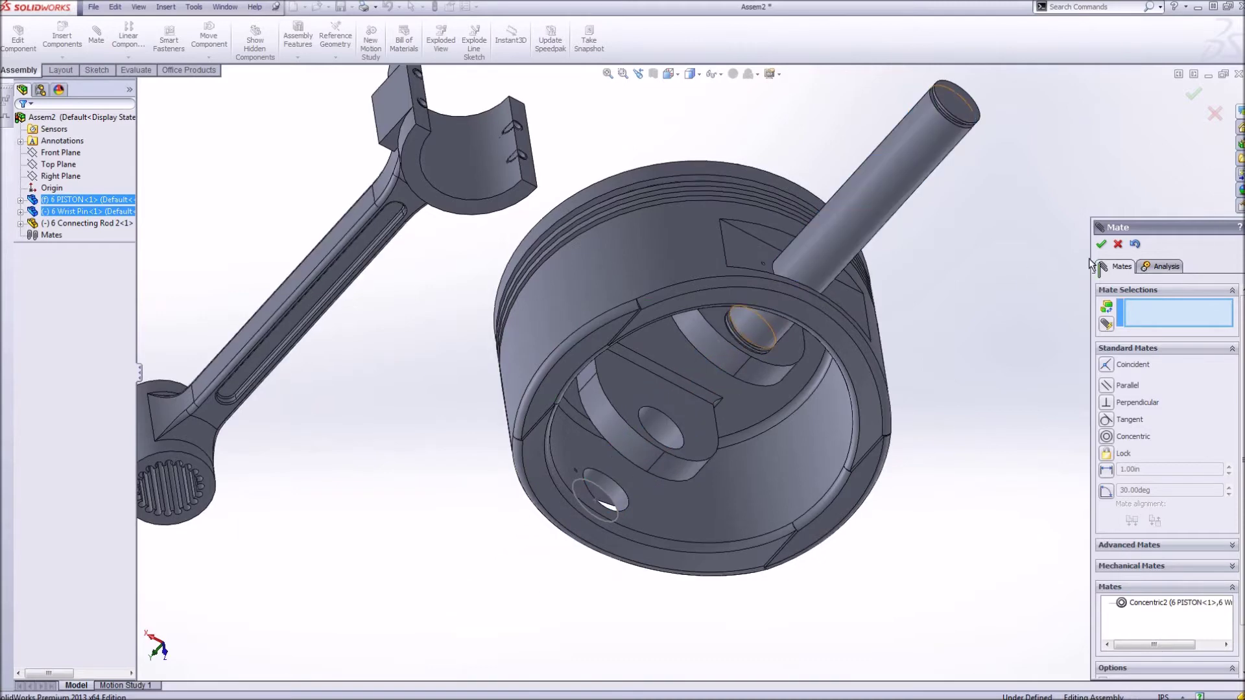
{"action": "left_click", "coordinate": [1118, 244]}
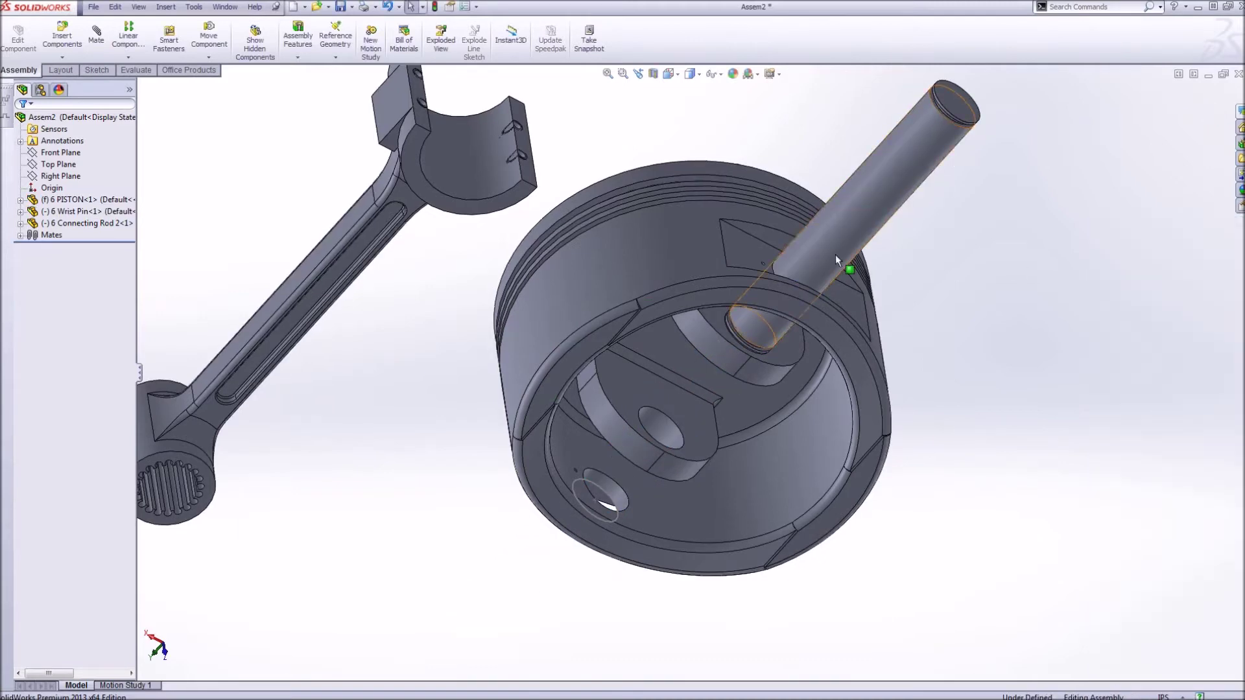
{"action": "left_click_drag", "start_coordinate": [834, 260], "coordinate": [756, 331]}
{"action": "key", "text": "Escape"}
{"action": "left_click", "coordinate": [223, 161]}
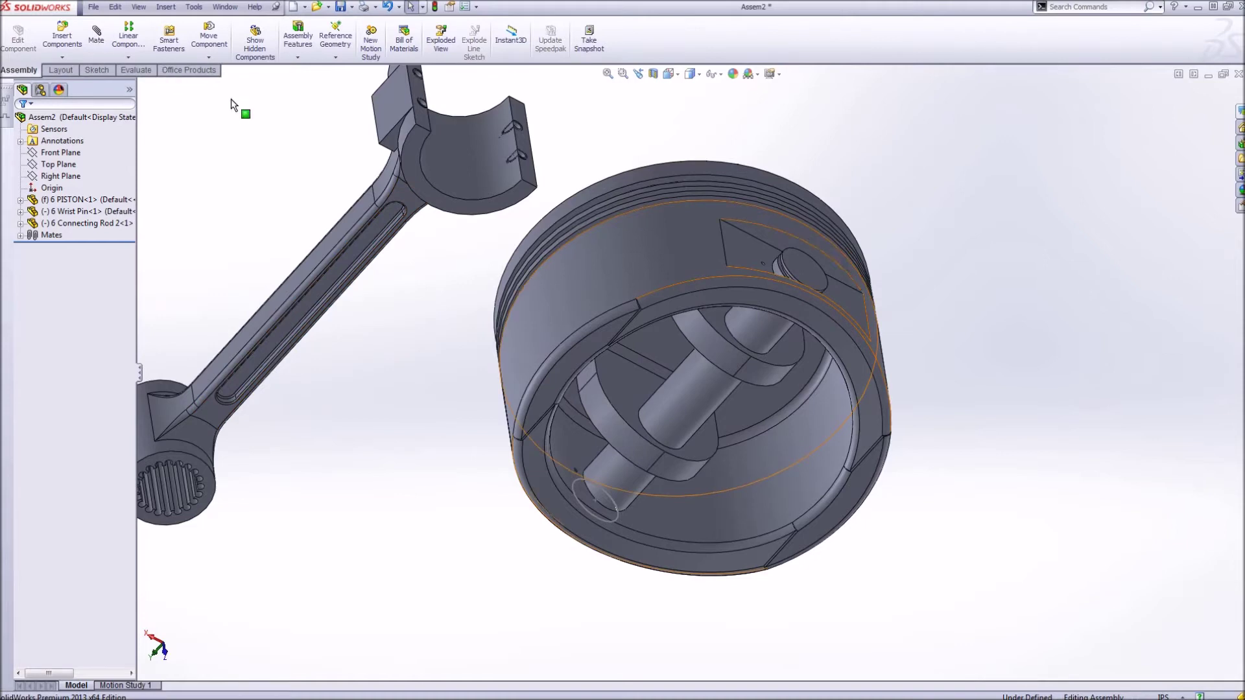
Insert the 6 Wrist Pin Pin retainer into the assembly and place it in open space beside the piston
{"action": "left_click", "coordinate": [97, 35]}
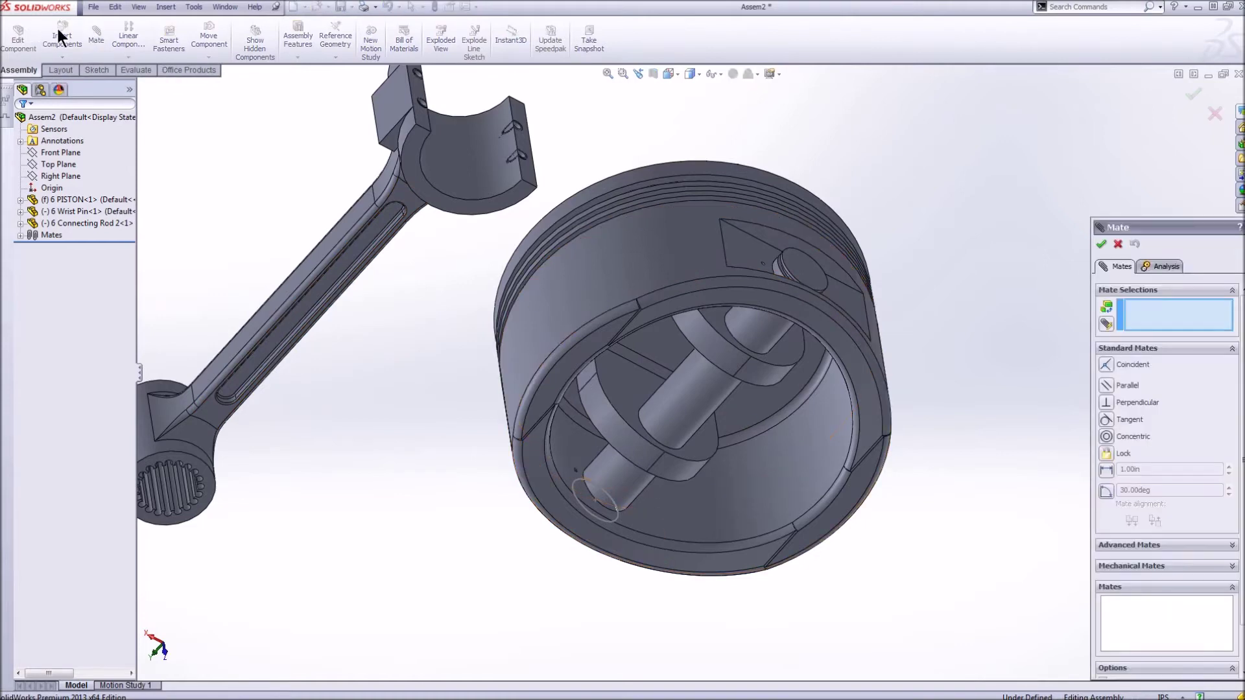
{"action": "left_click", "coordinate": [1118, 244]}
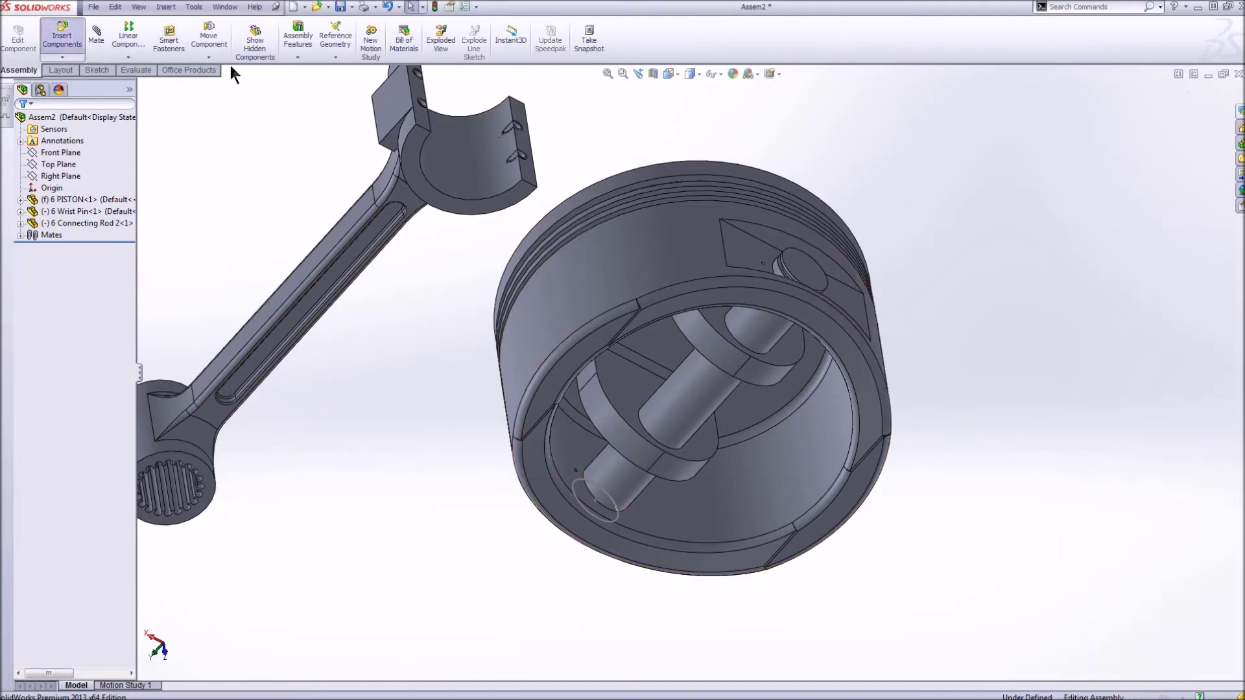
{"action": "left_click", "coordinate": [62, 36]}
{"action": "left_click", "coordinate": [1172, 546]}
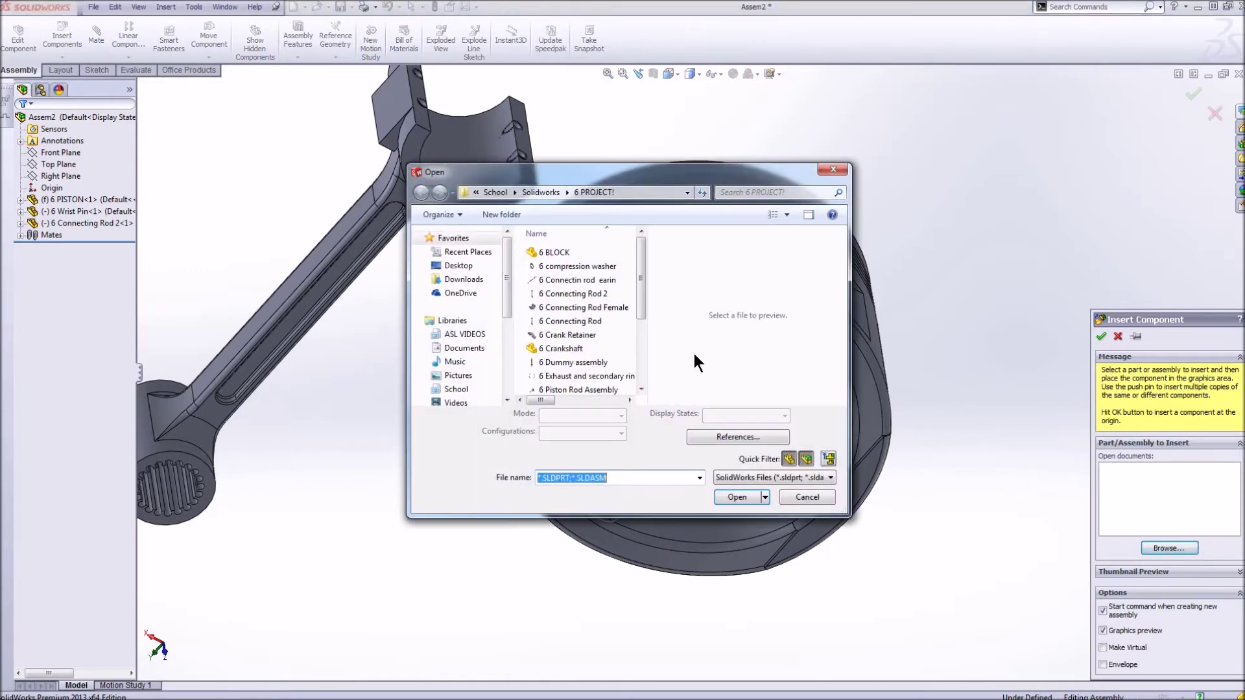
{"action": "left_click_drag", "start_coordinate": [643, 277], "coordinate": [619, 354]}
{"action": "double_click", "coordinate": [581, 344]}
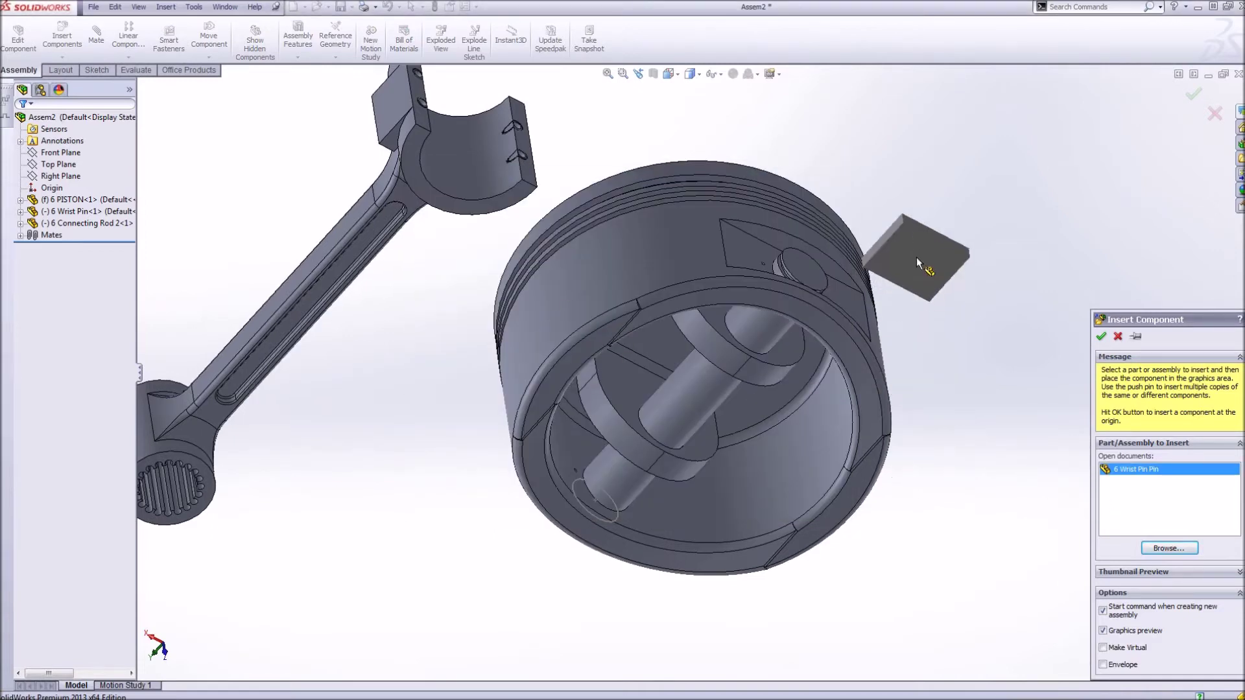
{"action": "left_click", "coordinate": [916, 257]}
Add a concentric mate between the retainer ring's inner face and the cylindrical groove face near the wrist pin's end
{"action": "scroll", "coordinate": [867, 295], "scroll_direction": "down", "scroll_amount": 6}
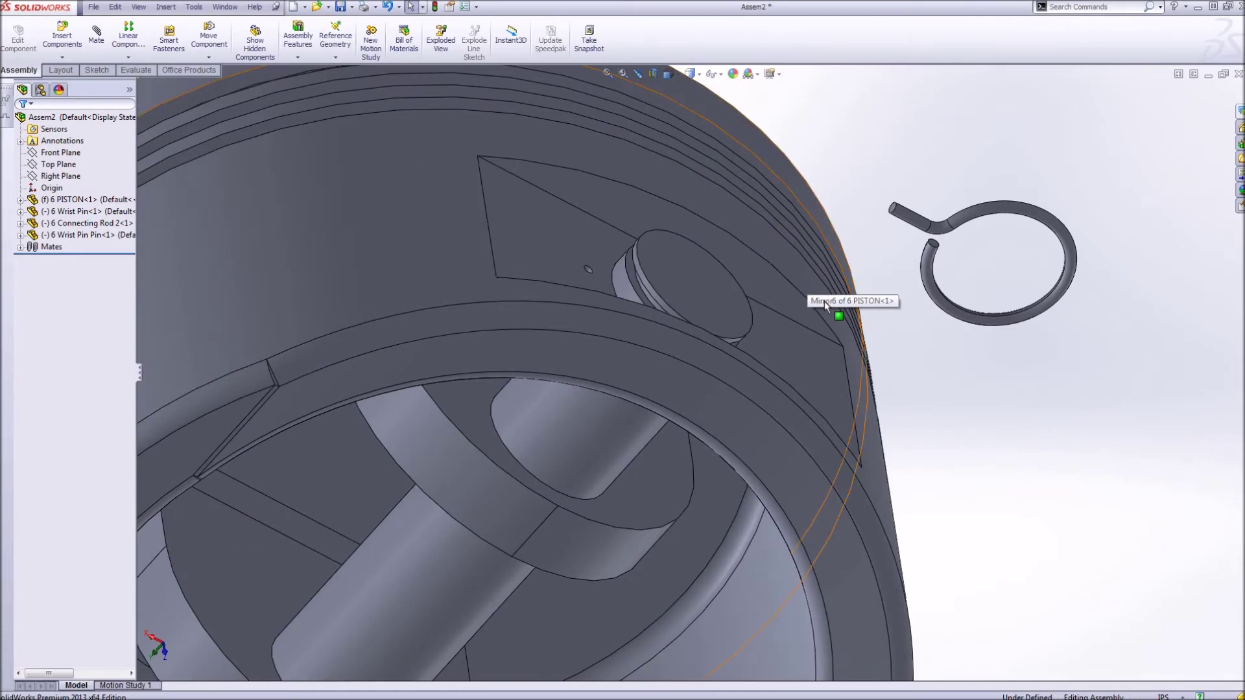
{"action": "middle_click_drag", "start_coordinate": [823, 301], "coordinate": [771, 200]}
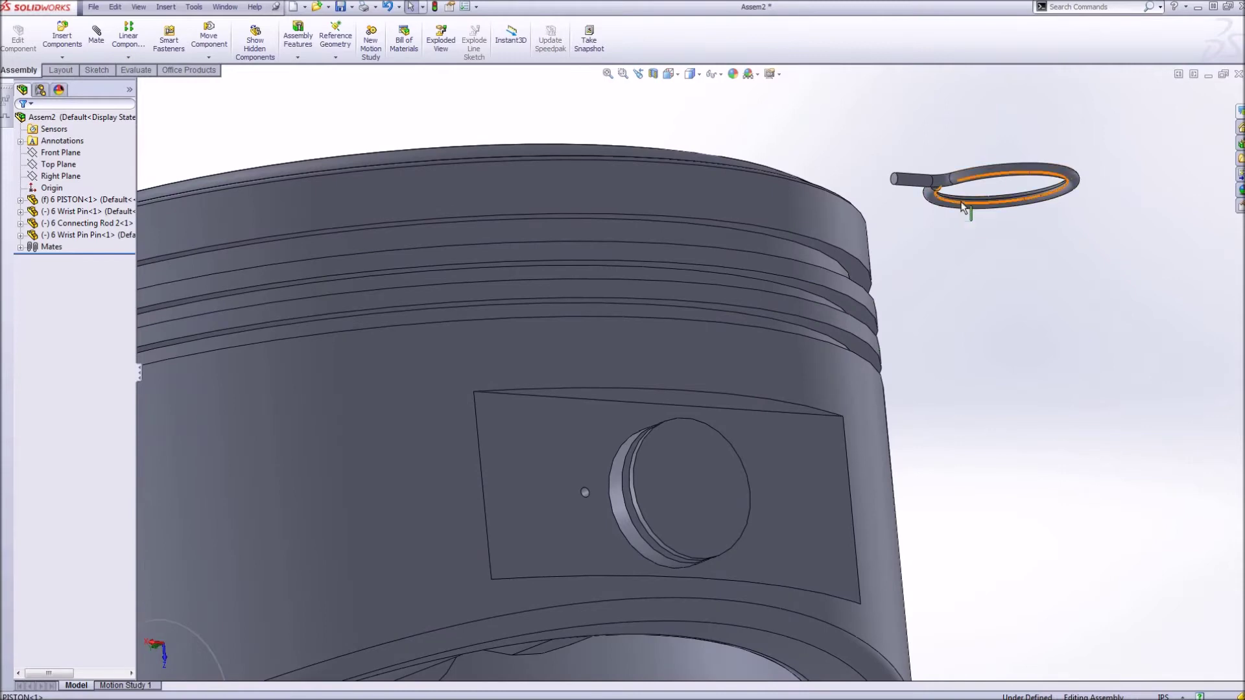
{"action": "scroll", "coordinate": [962, 207], "scroll_direction": "down", "scroll_amount": 5}
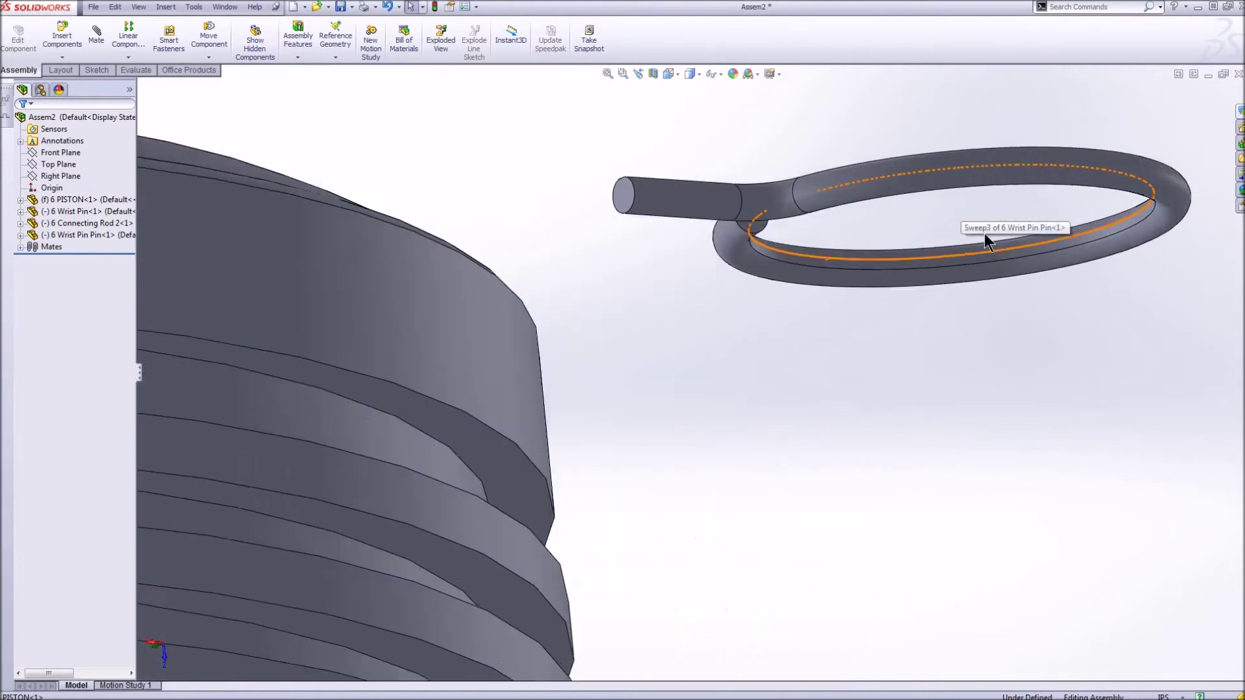
{"action": "scroll", "coordinate": [1052, 262], "scroll_direction": "down", "scroll_amount": 2}
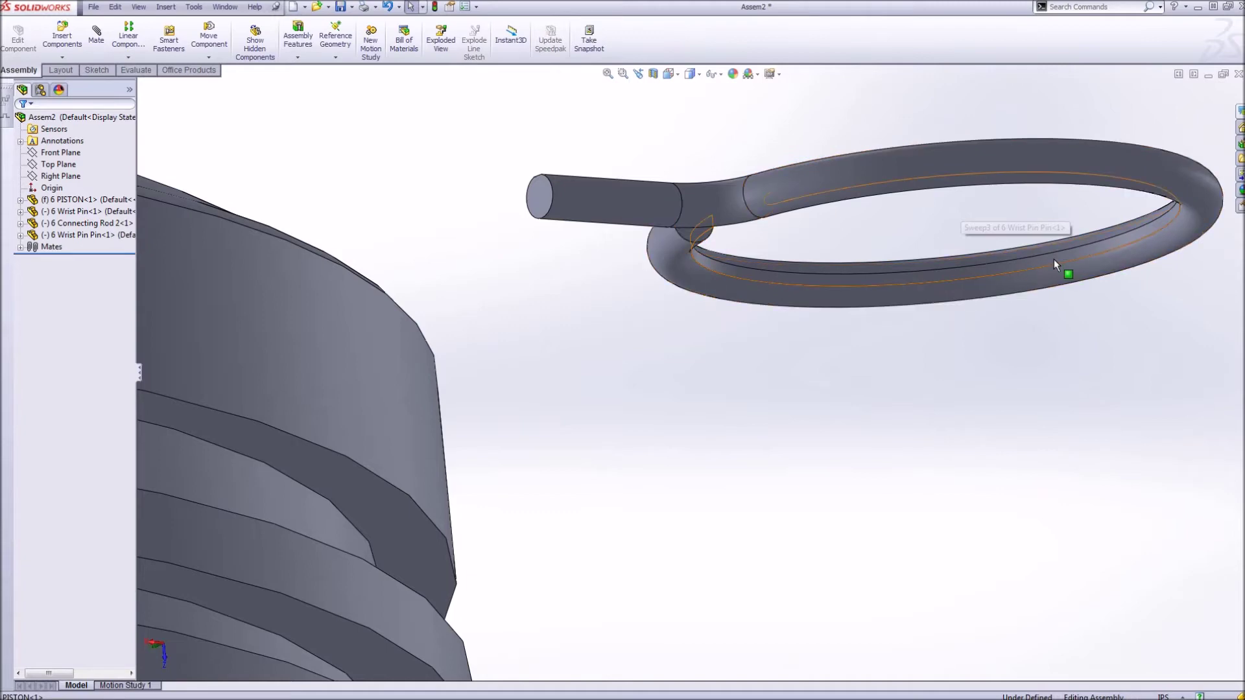
{"action": "left_click", "coordinate": [1052, 258]}
{"action": "scroll", "coordinate": [703, 381], "scroll_direction": "up", "scroll_amount": 3}
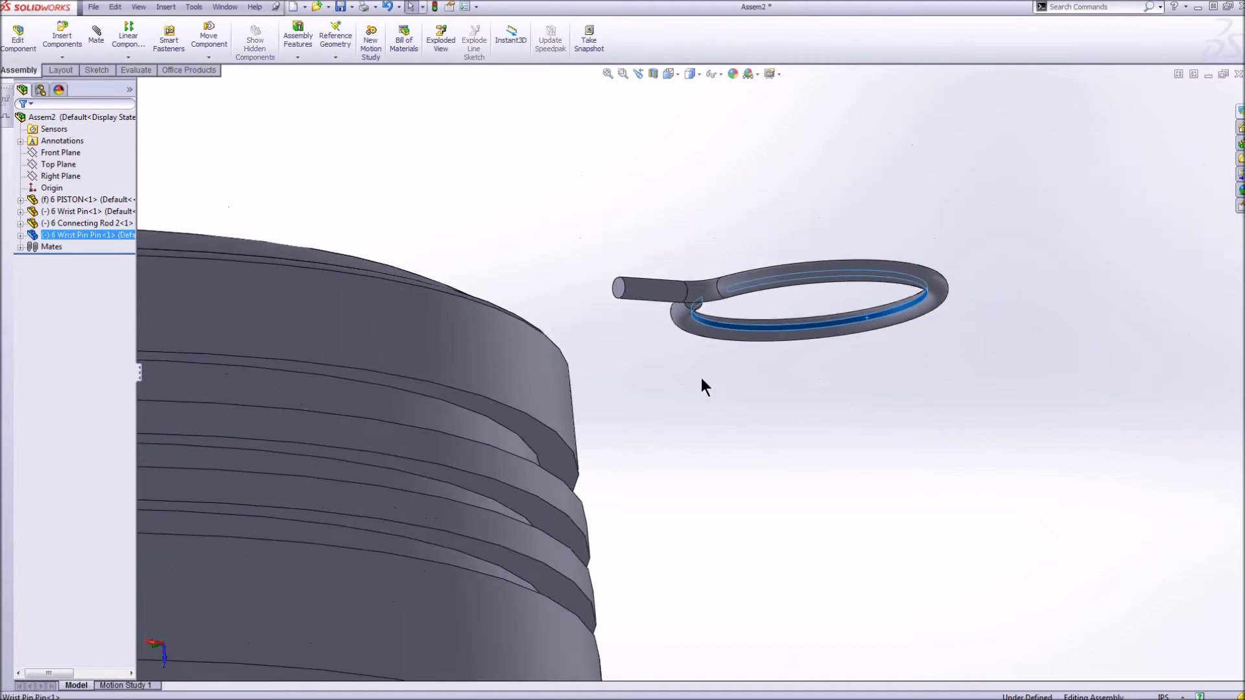
{"action": "scroll", "coordinate": [702, 382], "scroll_direction": "up", "scroll_amount": 2}
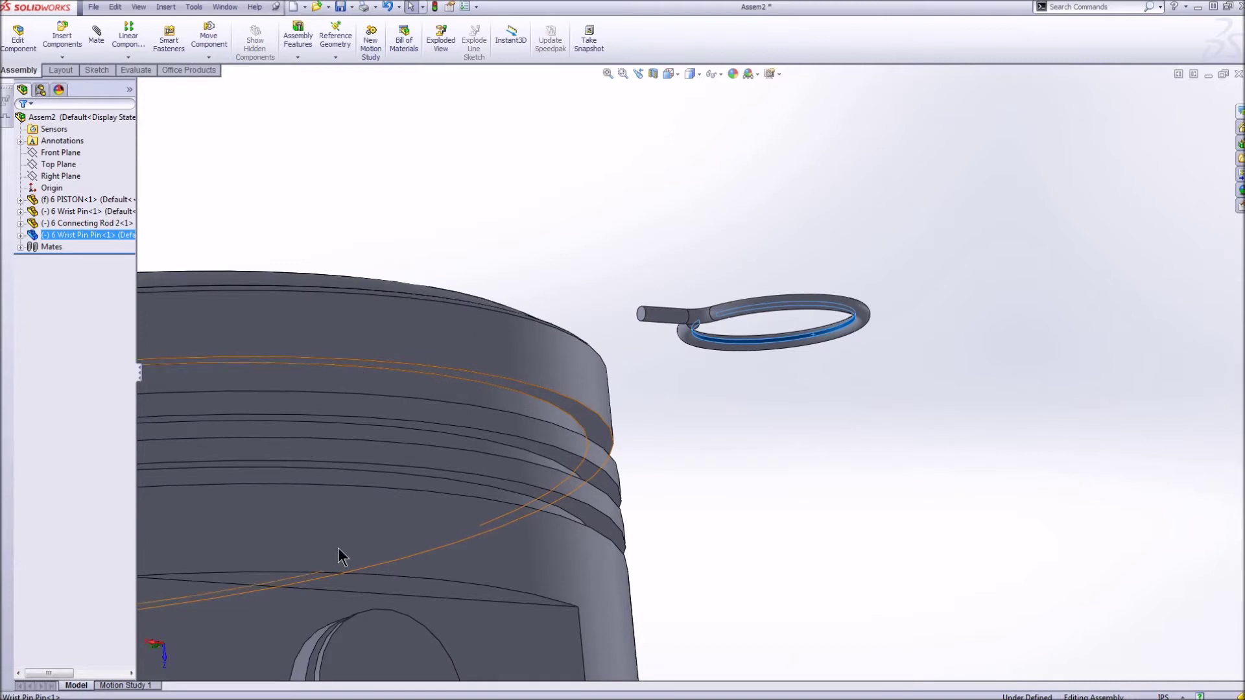
{"action": "middle_click_drag", "start_coordinate": [337, 547], "coordinate": [379, 609]}
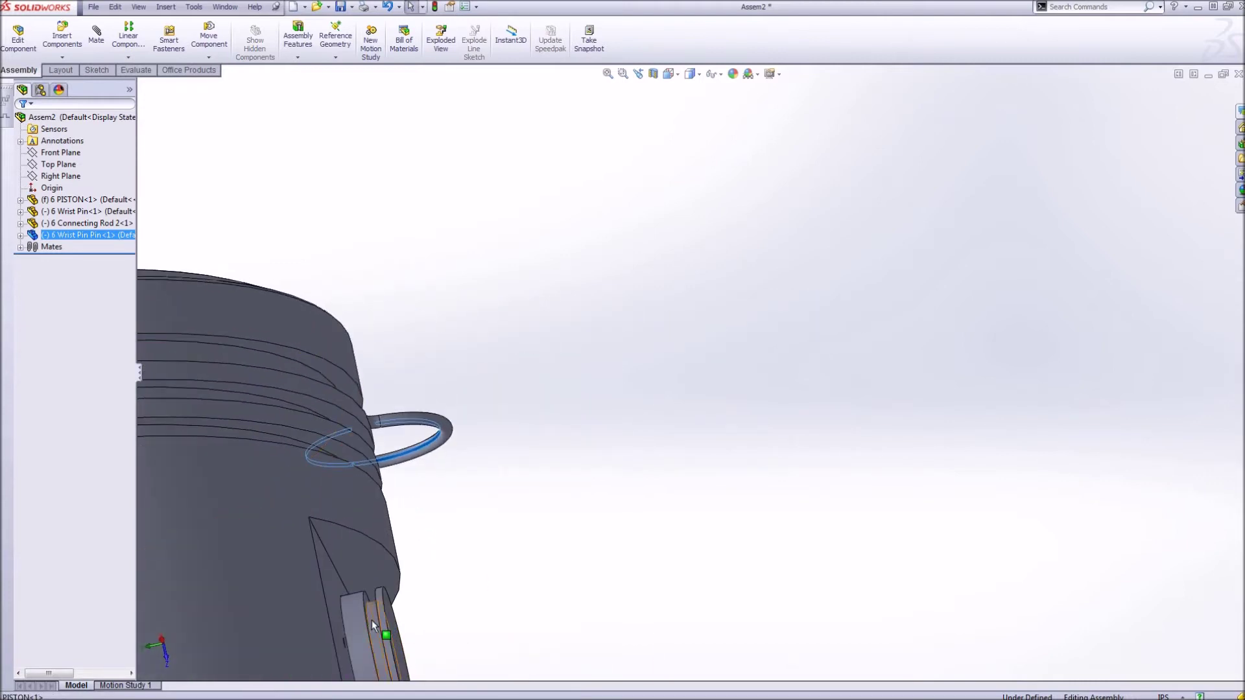
{"action": "left_click", "coordinate": [372, 619], "text": "ctrl"}
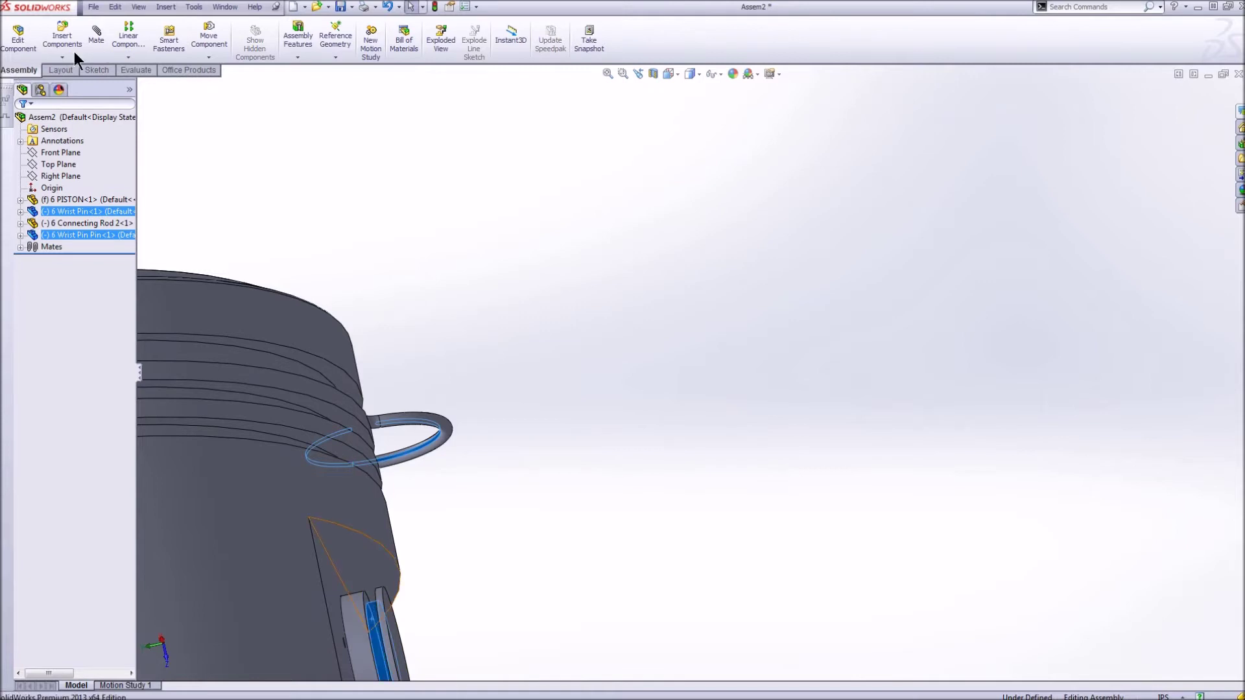
{"action": "left_click", "coordinate": [99, 41]}
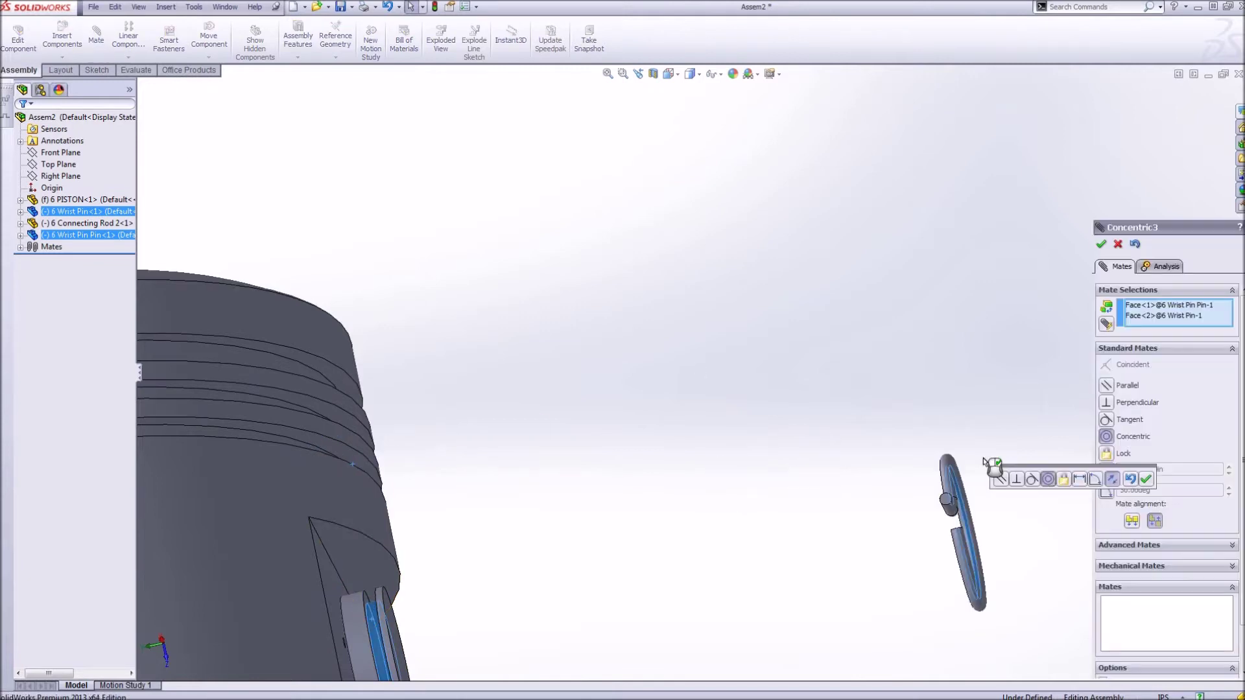
{"action": "left_click", "coordinate": [1143, 478]}
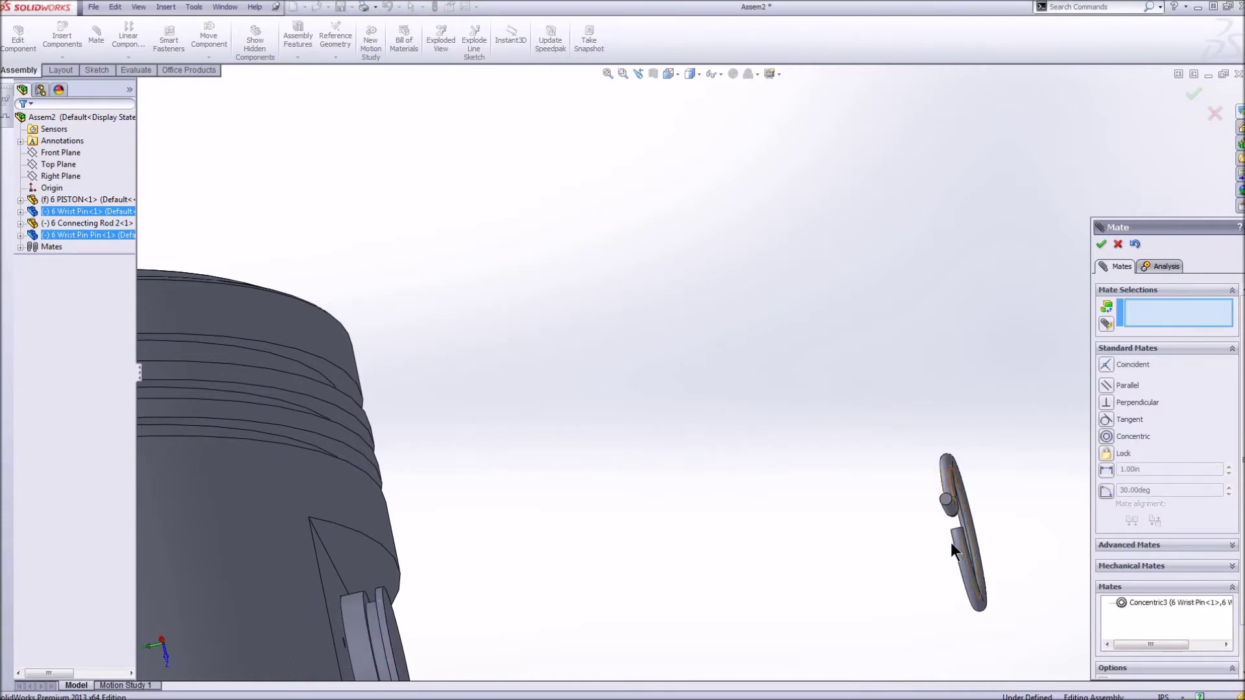
Slide the retainer along the wrist pin's axis until it sits just outside the pin's grooved end
{"action": "left_click_drag", "start_coordinate": [948, 505], "coordinate": [356, 632]}
{"action": "scroll", "coordinate": [368, 590], "scroll_direction": "down", "scroll_amount": 8}
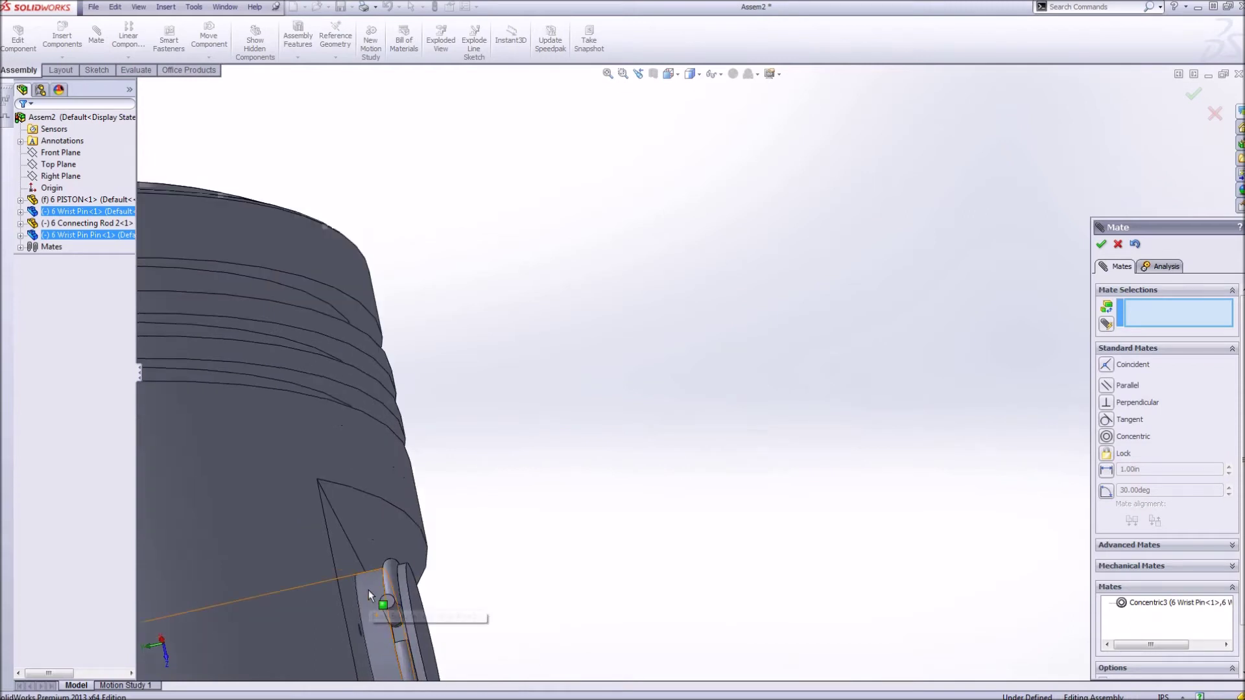
{"action": "left_click_drag", "start_coordinate": [526, 514], "coordinate": [909, 422]}
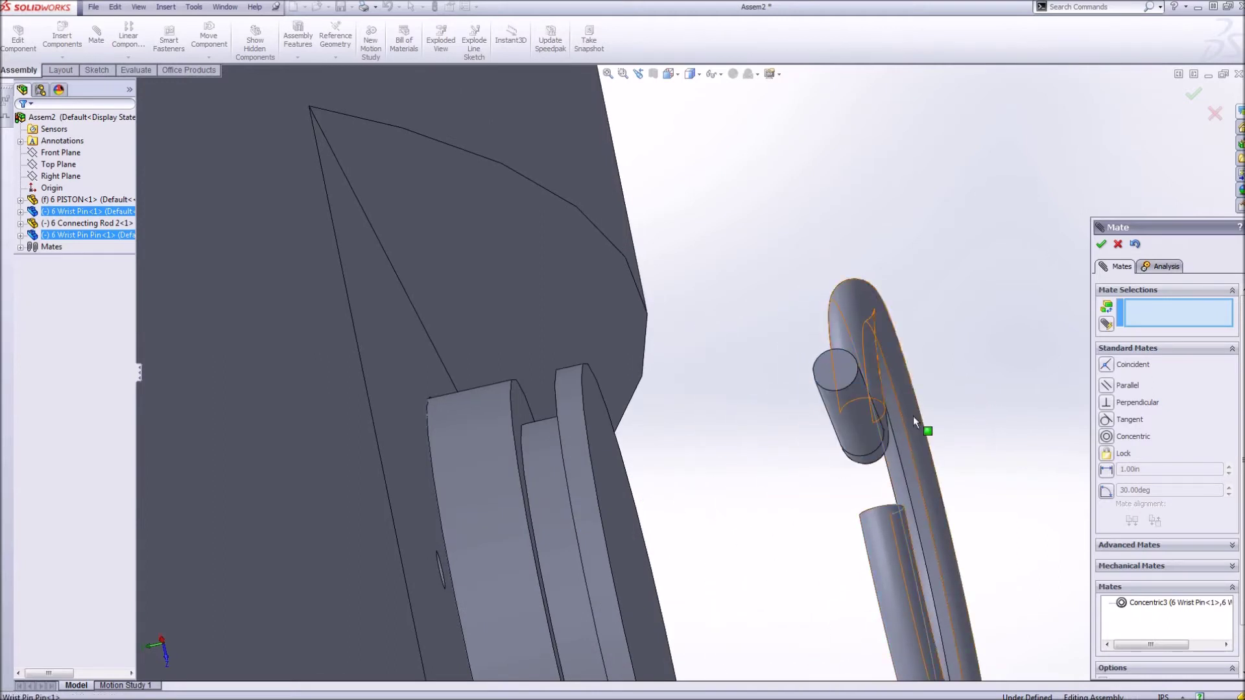
Add a tangent mate between the retainer's wire face and the side wall of the wrist pin's groove, with the mate alignment flipped
{"action": "left_click", "coordinate": [913, 417]}
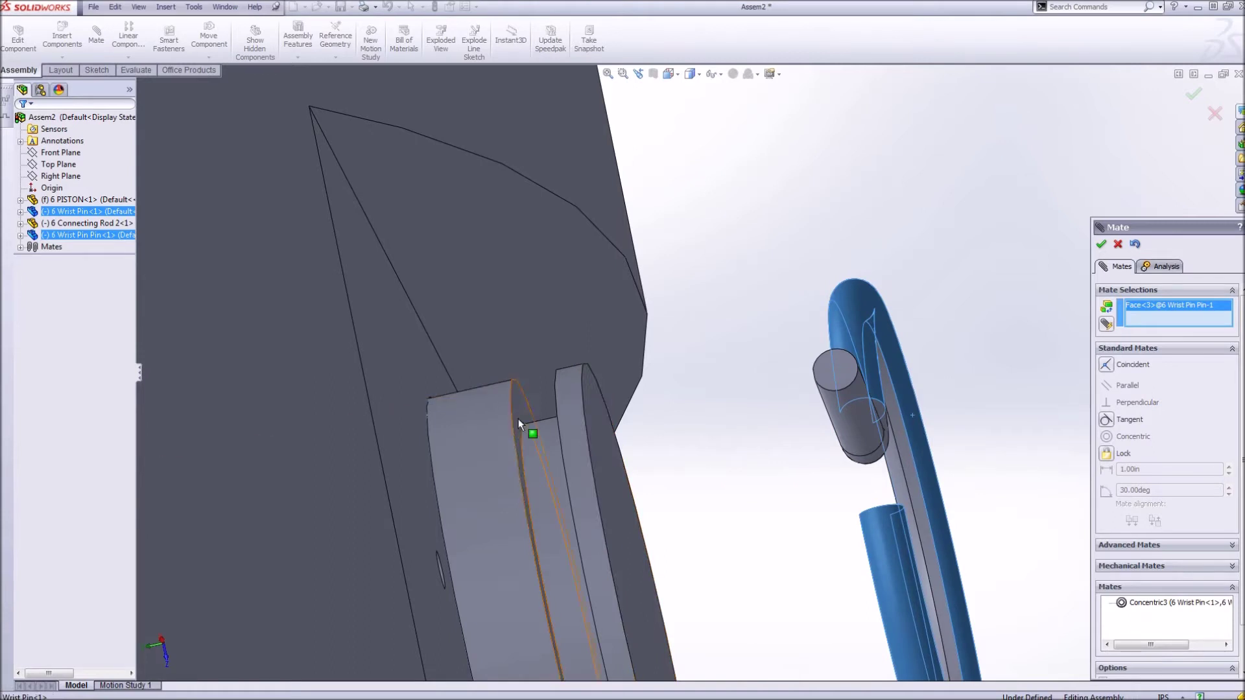
{"action": "left_click", "coordinate": [736, 437]}
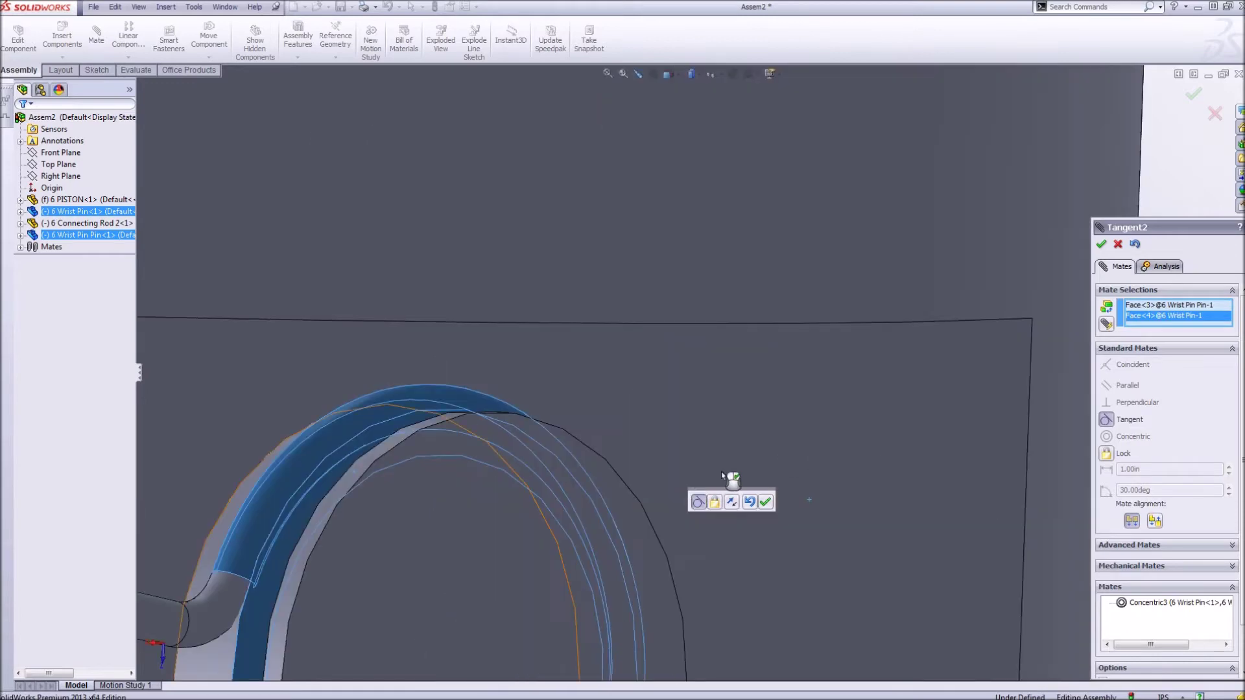
{"action": "mouse_move", "coordinate": [761, 478]}
{"action": "middle_mouse_down"}
{"action": "mouse_move", "coordinate": [783, 456]}
{"action": "mouse_move", "coordinate": [799, 530]}
{"action": "middle_mouse_up"}
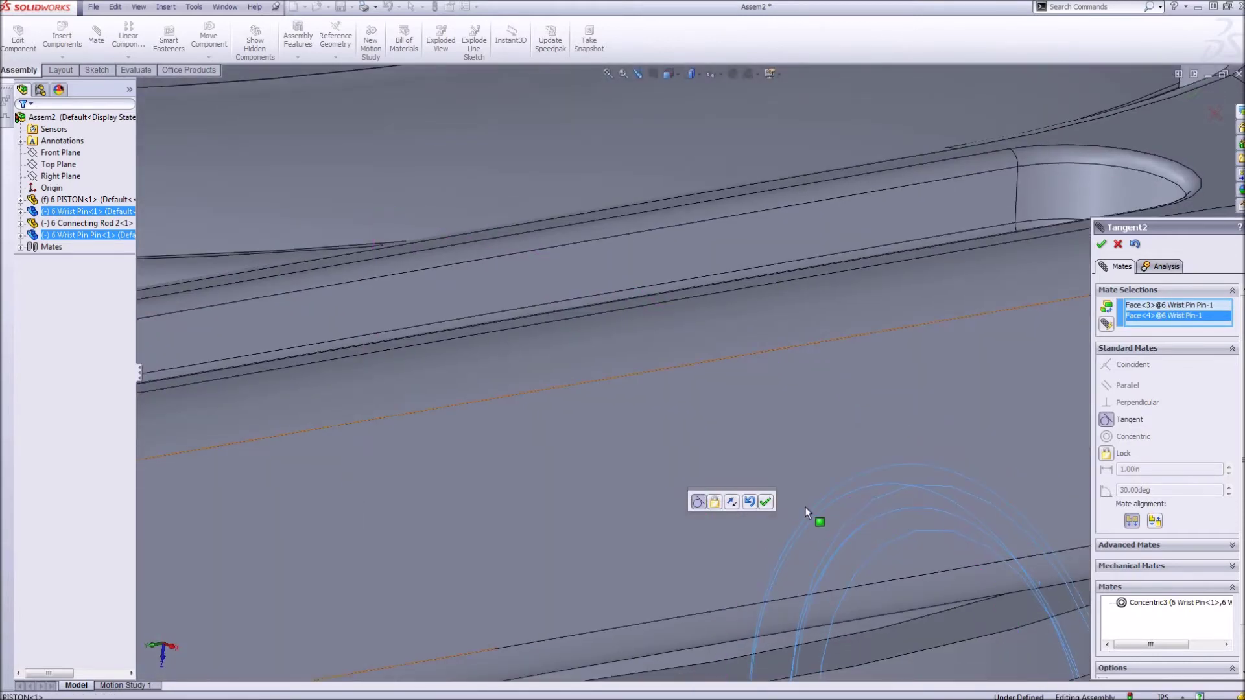
{"action": "scroll", "coordinate": [806, 507], "scroll_direction": "up", "scroll_amount": 3}
{"action": "scroll", "coordinate": [816, 487], "scroll_direction": "up", "scroll_amount": 10}
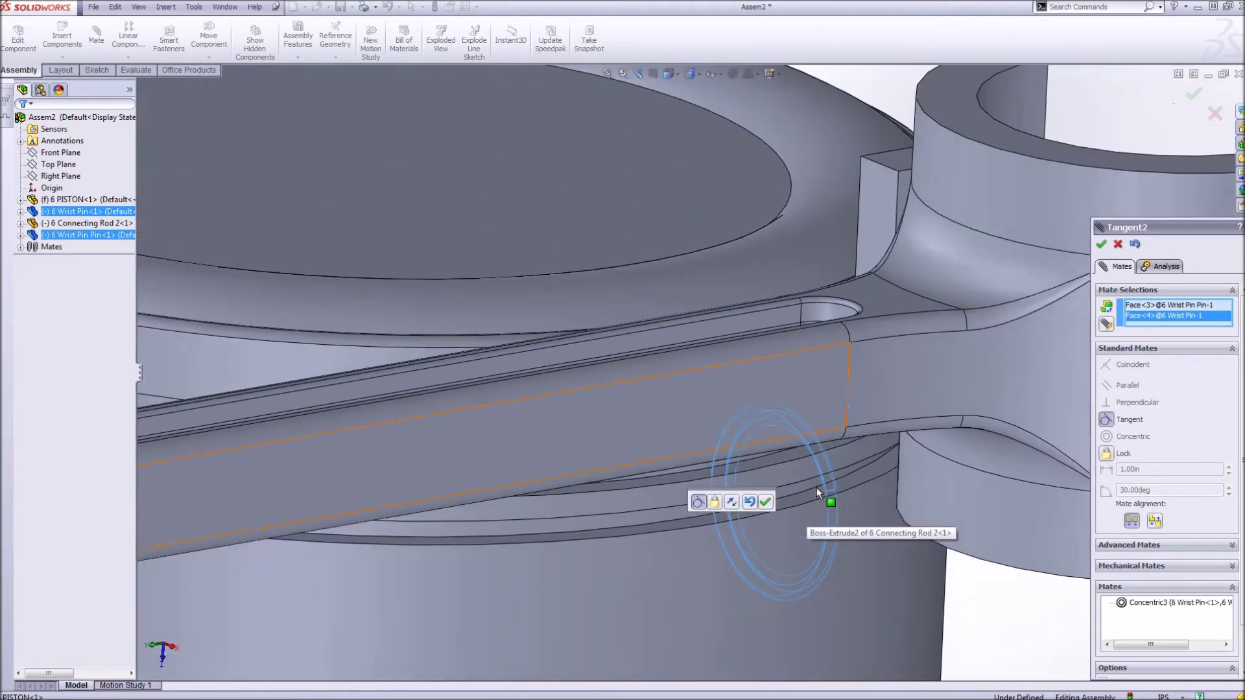
{"action": "middle_click_drag", "start_coordinate": [812, 478], "coordinate": [899, 447]}
{"action": "scroll", "coordinate": [900, 447], "scroll_direction": "down", "scroll_amount": 10}
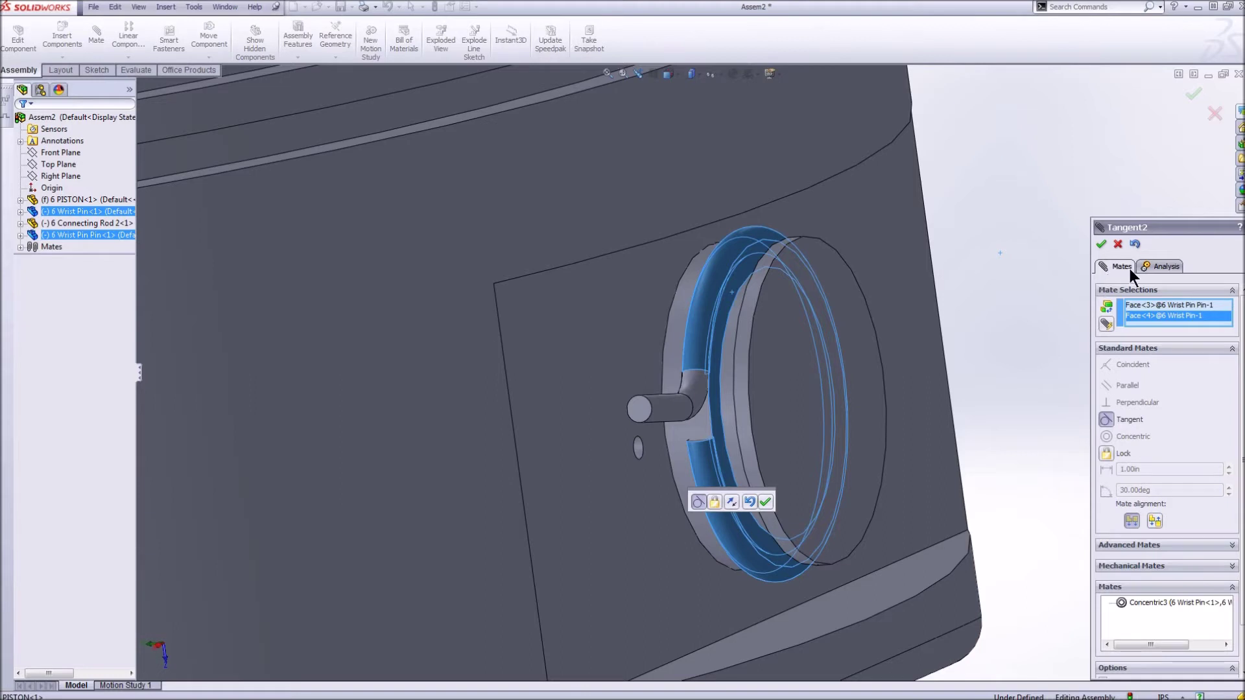
{"action": "left_click", "coordinate": [731, 503]}
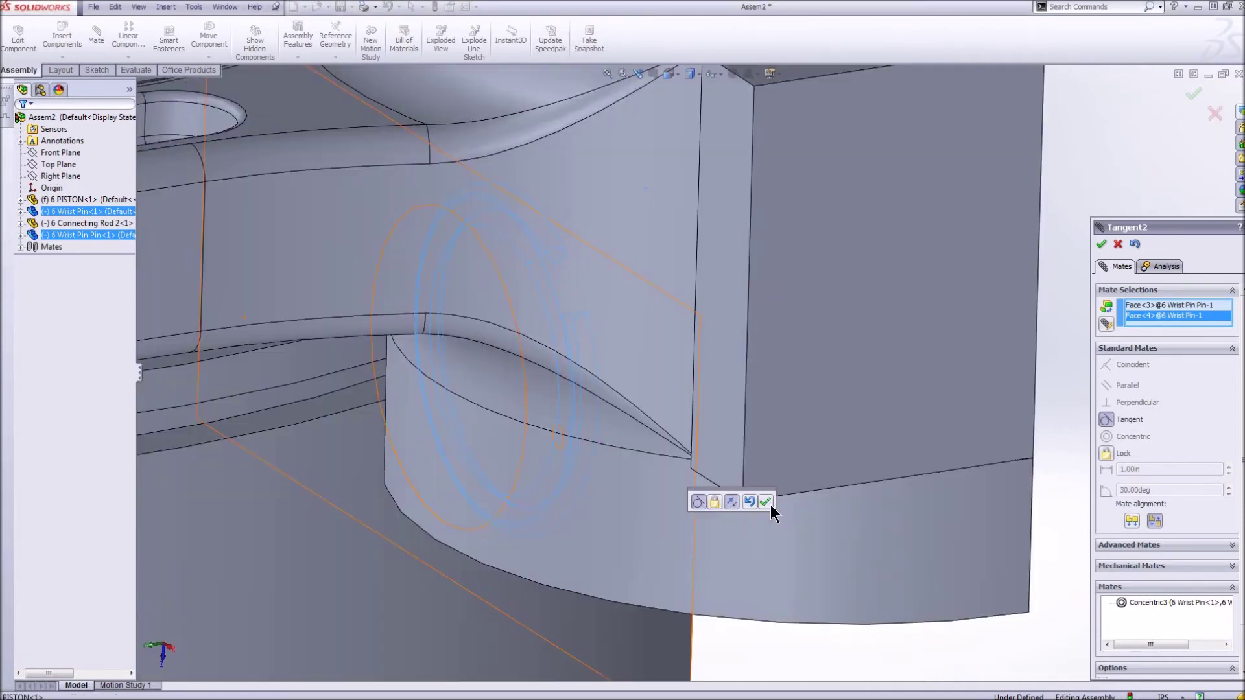
{"action": "left_click", "coordinate": [1100, 244]}
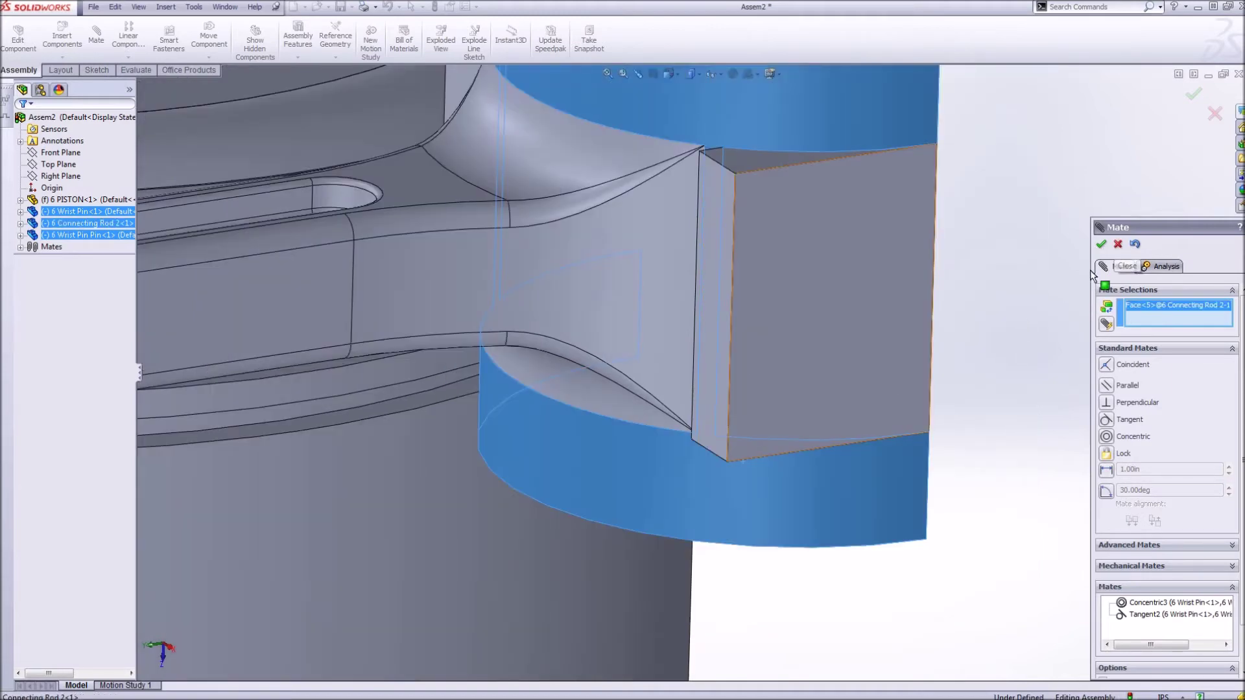
Rotate the retainer in its groove until its bent tail lies near the small hole in the piston's side, and finish mating
{"action": "scroll", "coordinate": [991, 313], "scroll_direction": "up", "scroll_amount": 10}
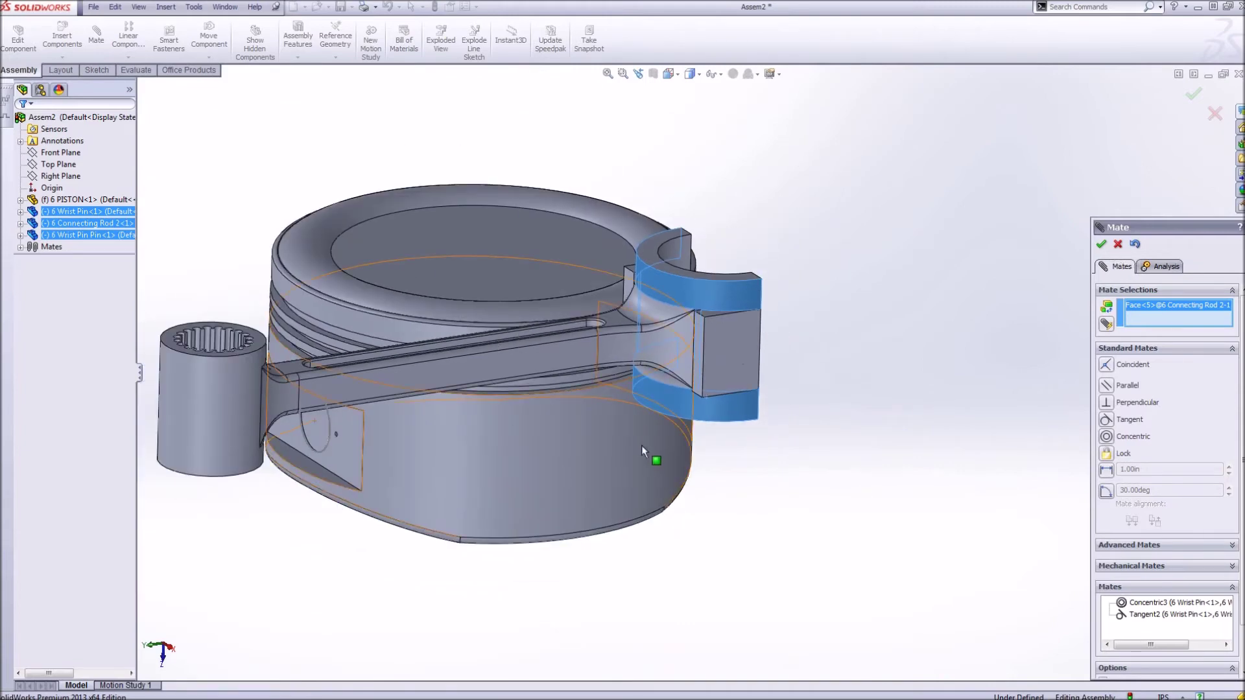
{"action": "middle_click_drag", "start_coordinate": [640, 444], "coordinate": [695, 383]}
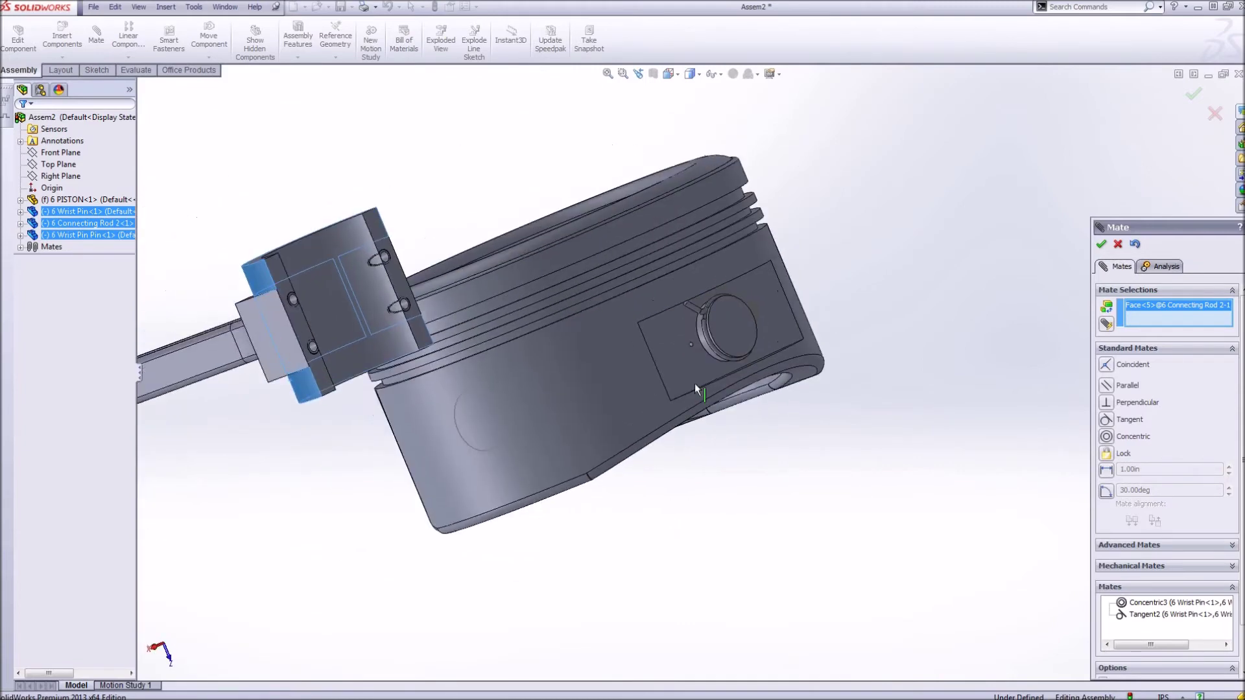
{"action": "scroll", "coordinate": [706, 315], "scroll_direction": "down", "scroll_amount": 5}
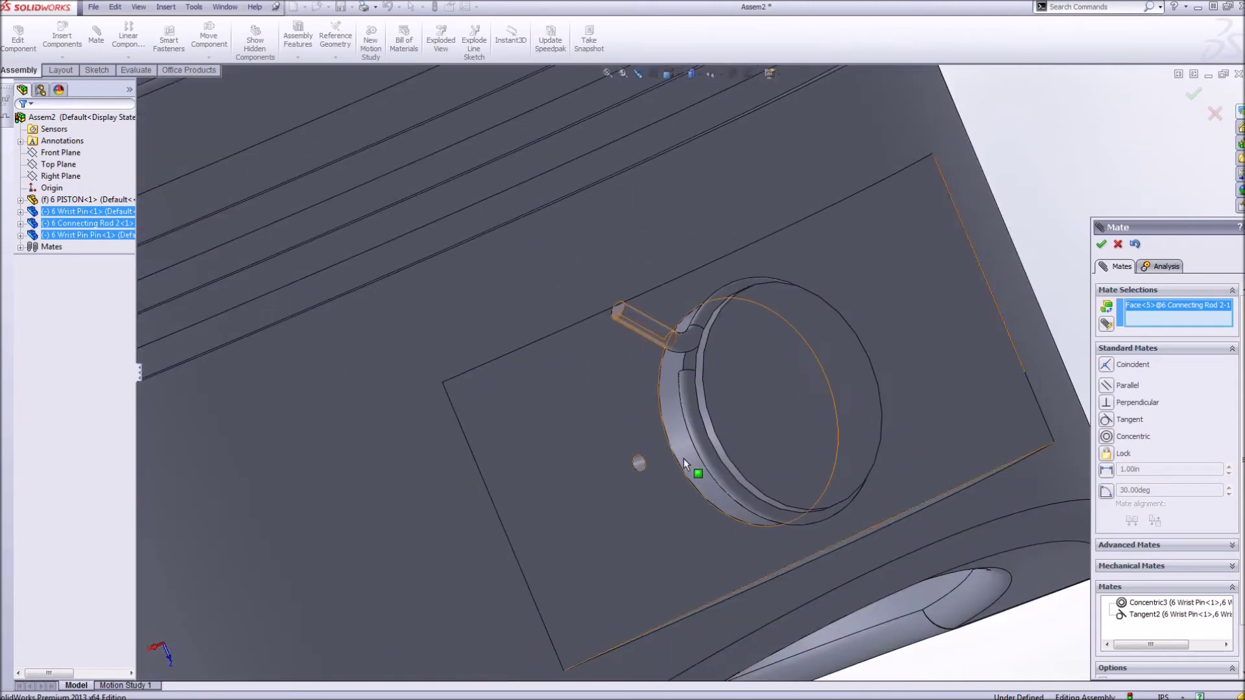
{"action": "left_click_drag", "start_coordinate": [700, 495], "coordinate": [722, 559]}
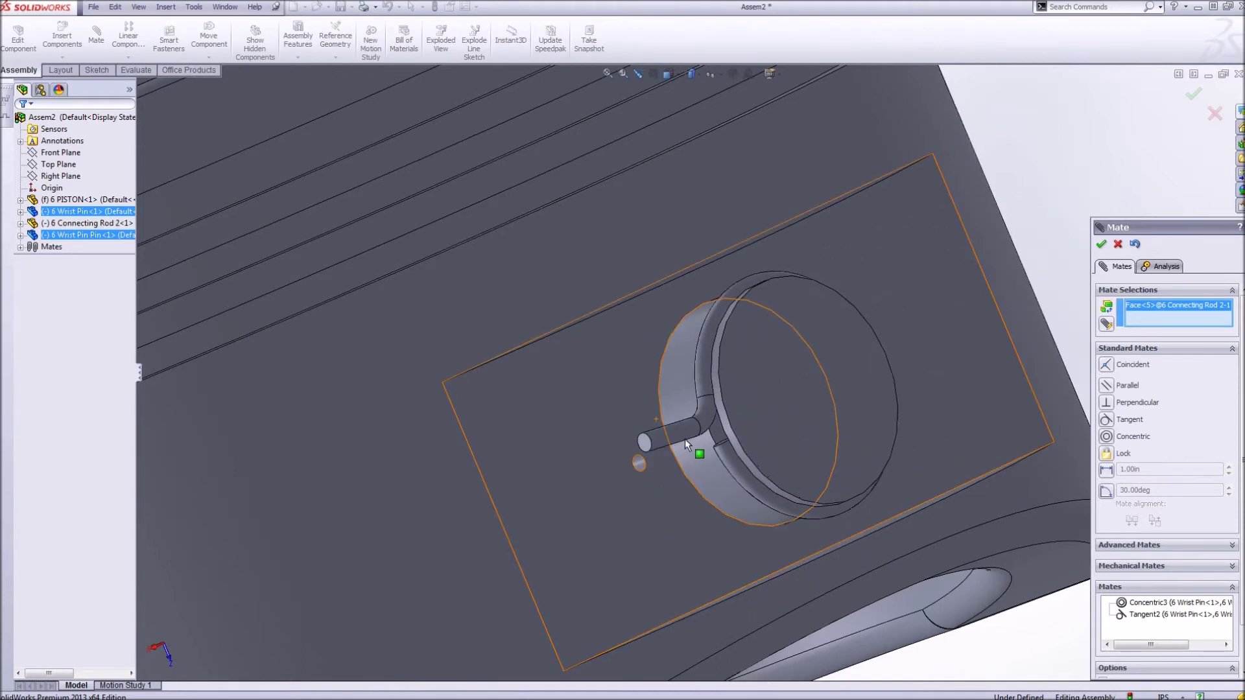
{"action": "scroll", "coordinate": [632, 481], "scroll_direction": "down", "scroll_amount": 2}
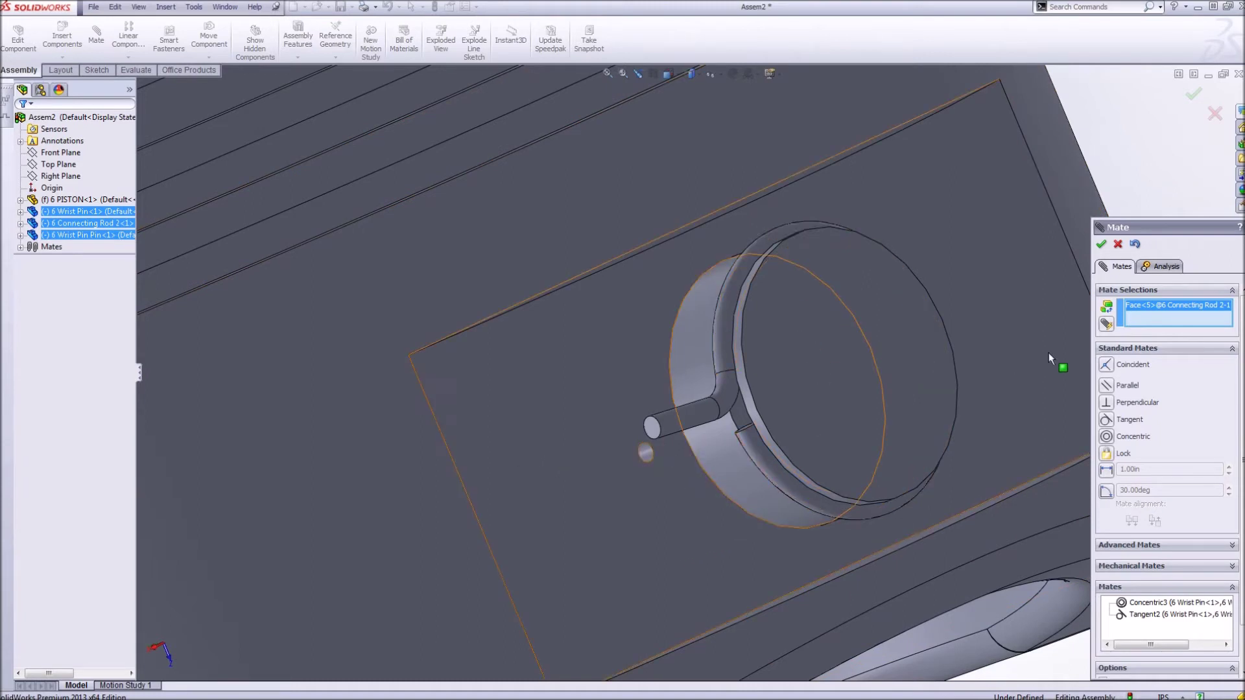
{"action": "middle_click_drag", "start_coordinate": [745, 352], "coordinate": [719, 359]}
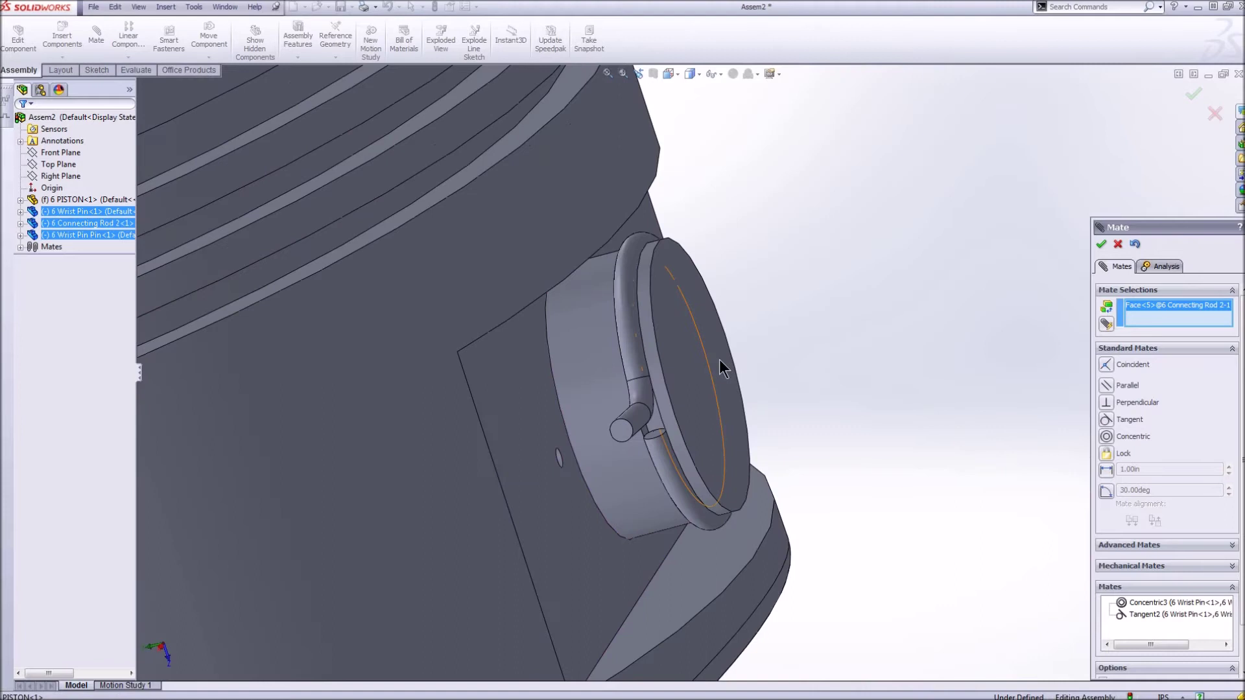
{"action": "left_click", "coordinate": [1119, 244]}
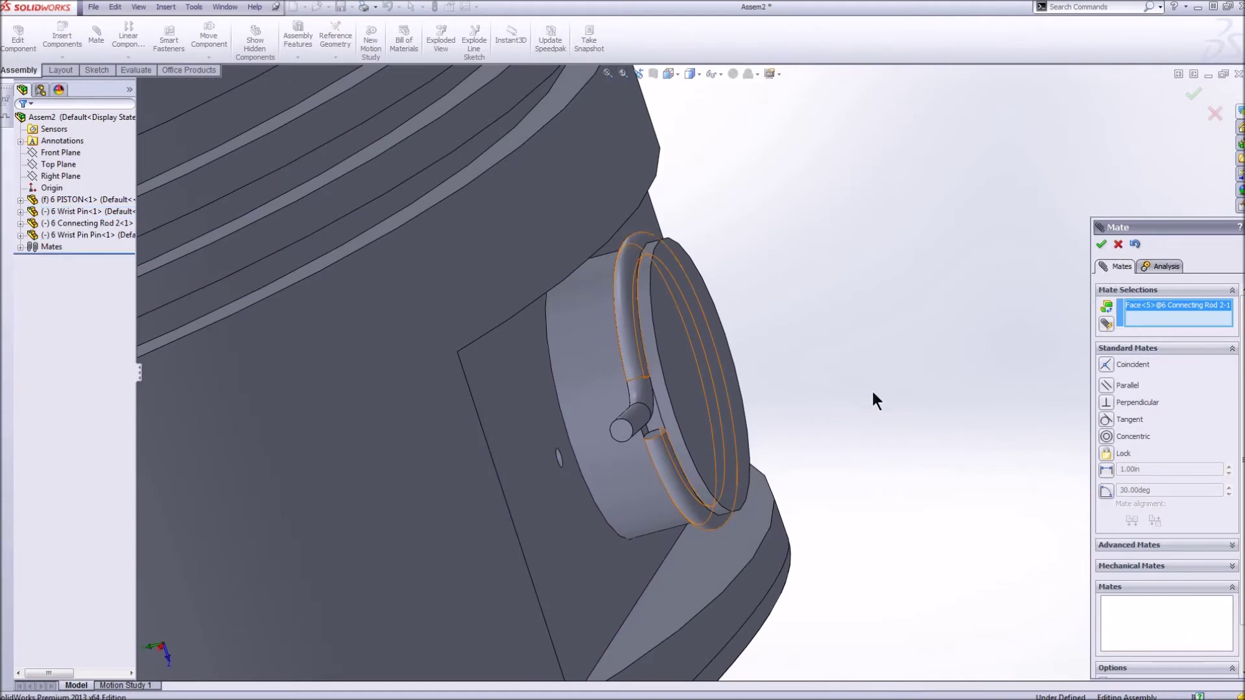
Center the wrist pin in the piston with a Width mate between the pin's two end faces and the piston's two inner boss faces
{"action": "left_click", "coordinate": [687, 376]}
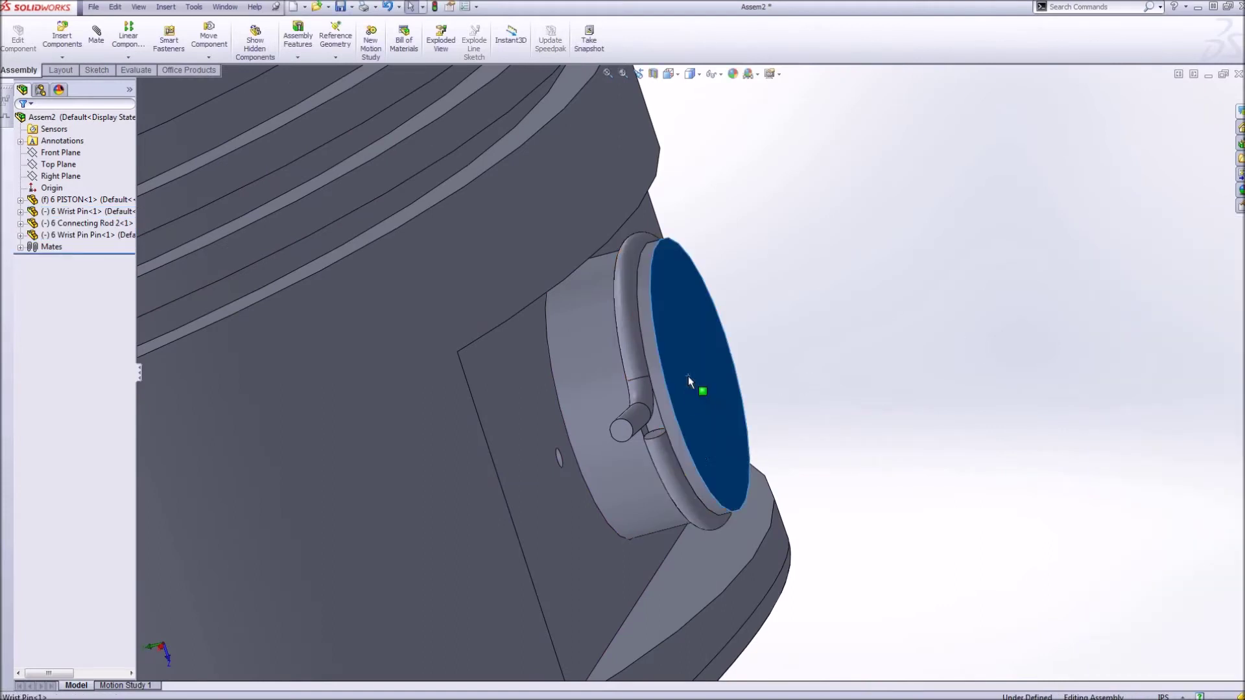
{"action": "middle_click_drag", "start_coordinate": [658, 590], "coordinate": [584, 561]}
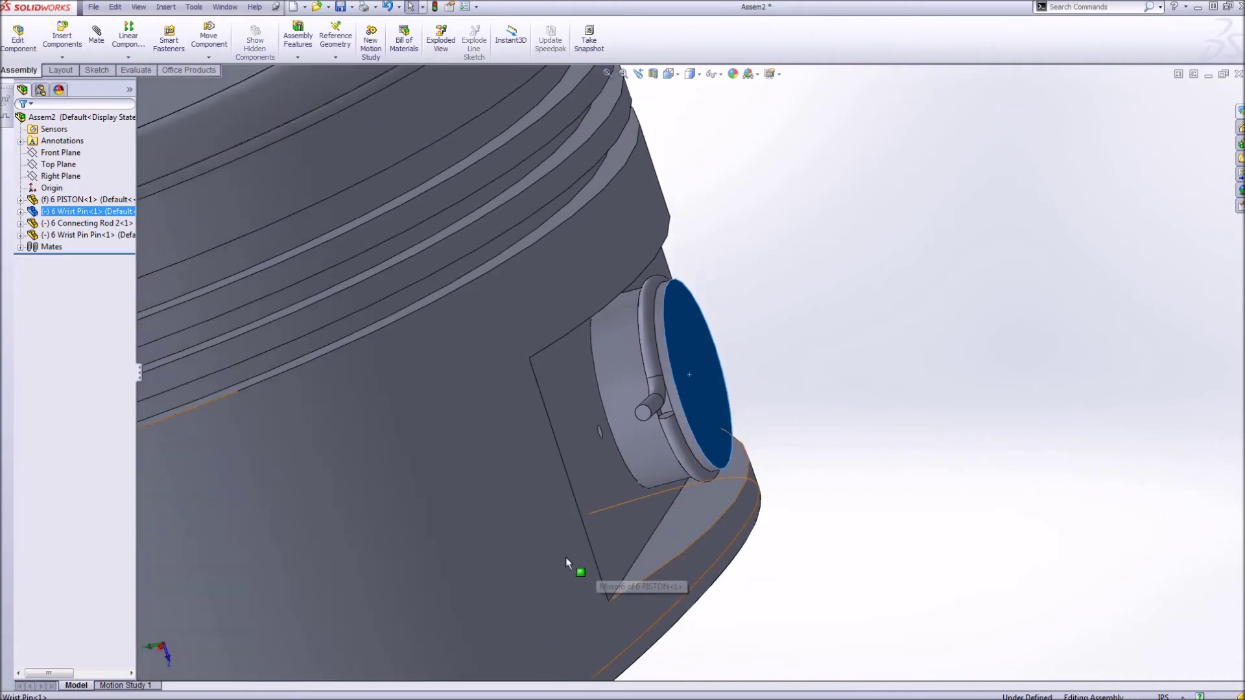
{"action": "scroll", "coordinate": [235, 508], "scroll_direction": "up", "scroll_amount": 3}
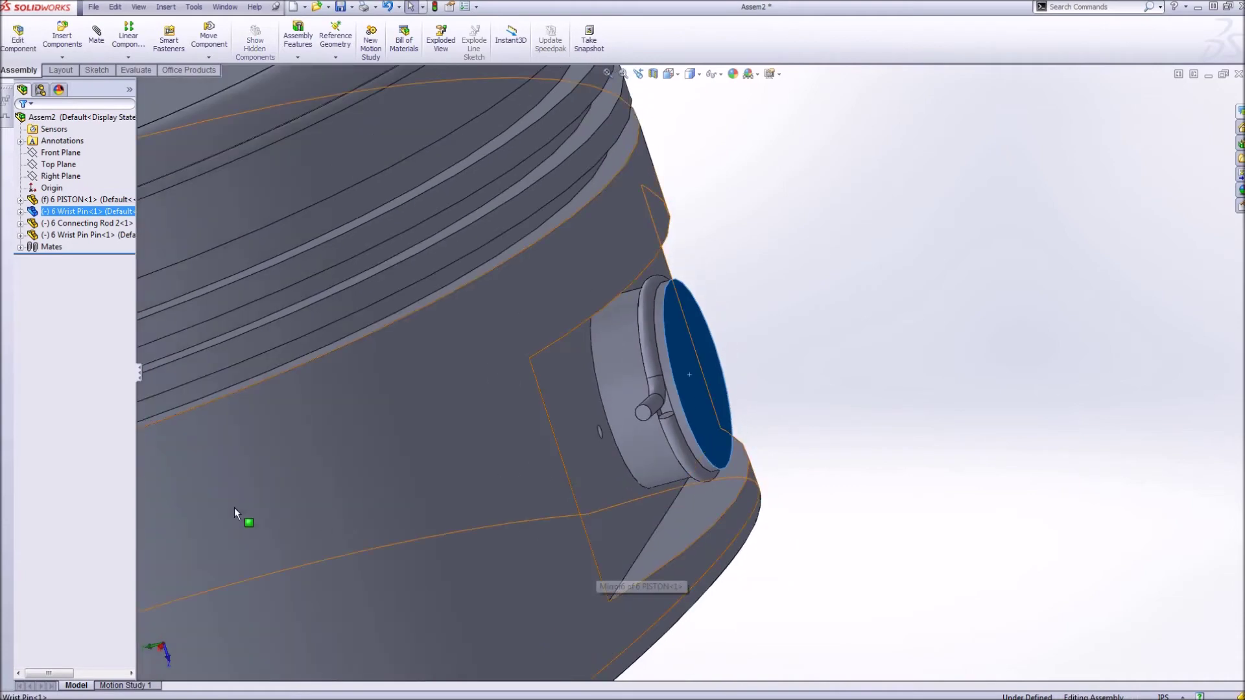
{"action": "middle_click_drag", "start_coordinate": [298, 499], "coordinate": [277, 533]}
{"action": "scroll", "coordinate": [273, 528], "scroll_direction": "up", "scroll_amount": 5}
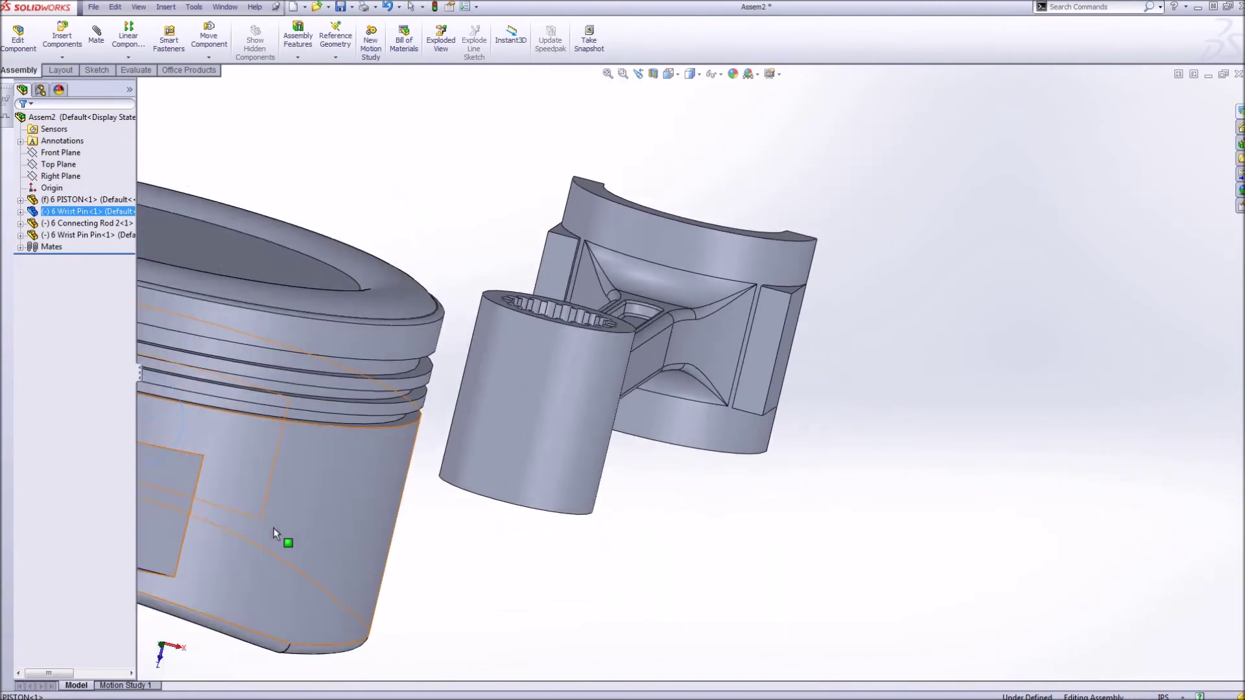
{"action": "scroll", "coordinate": [284, 409], "scroll_direction": "down", "scroll_amount": 2}
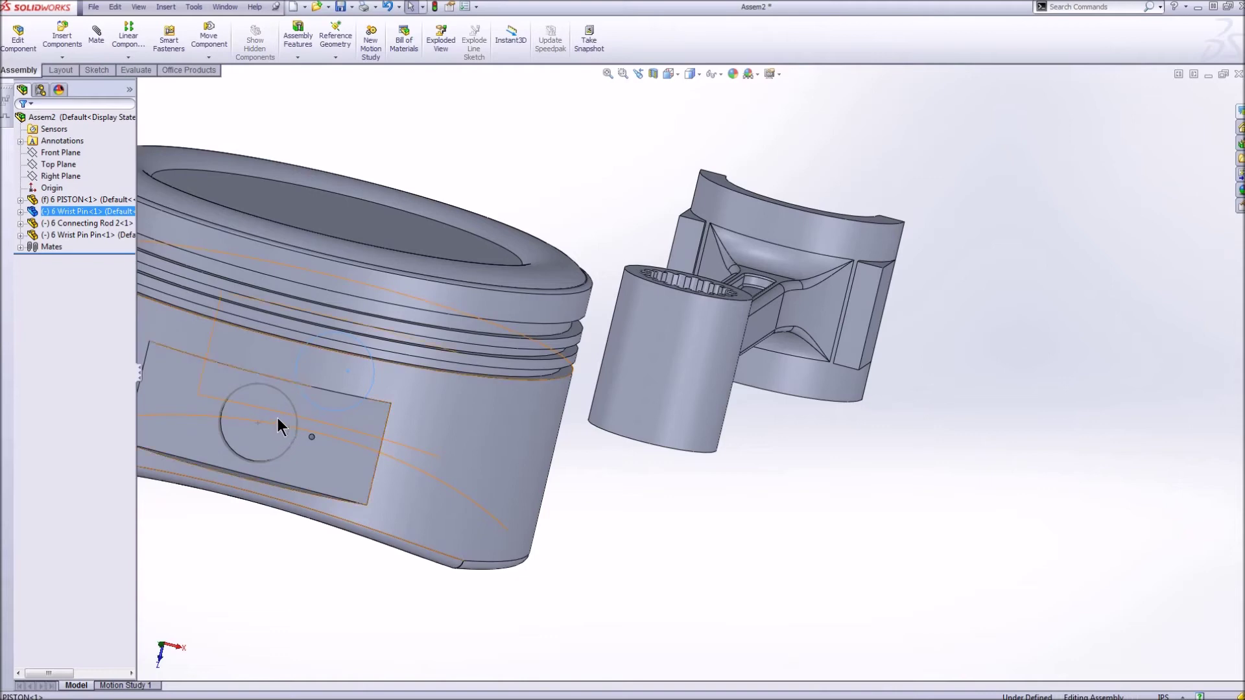
{"action": "scroll", "coordinate": [271, 407], "scroll_direction": "down", "scroll_amount": 2}
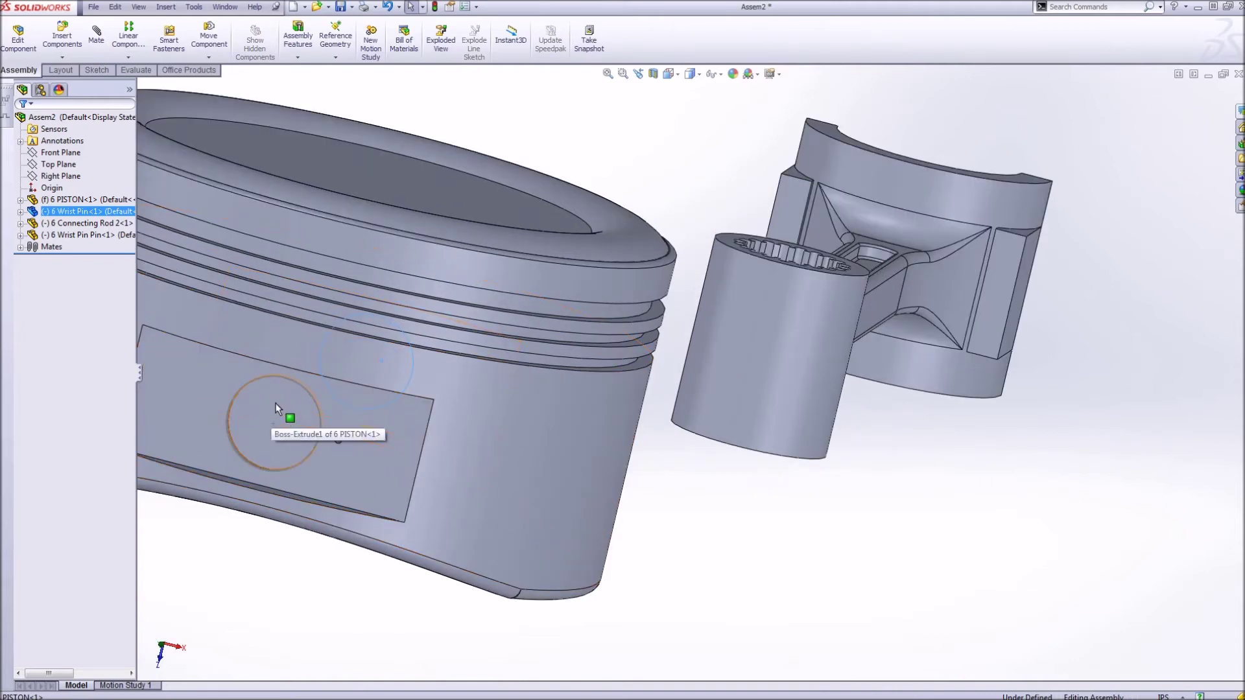
{"action": "left_click", "coordinate": [275, 402]}
{"action": "key", "text": "ctrl+7"}
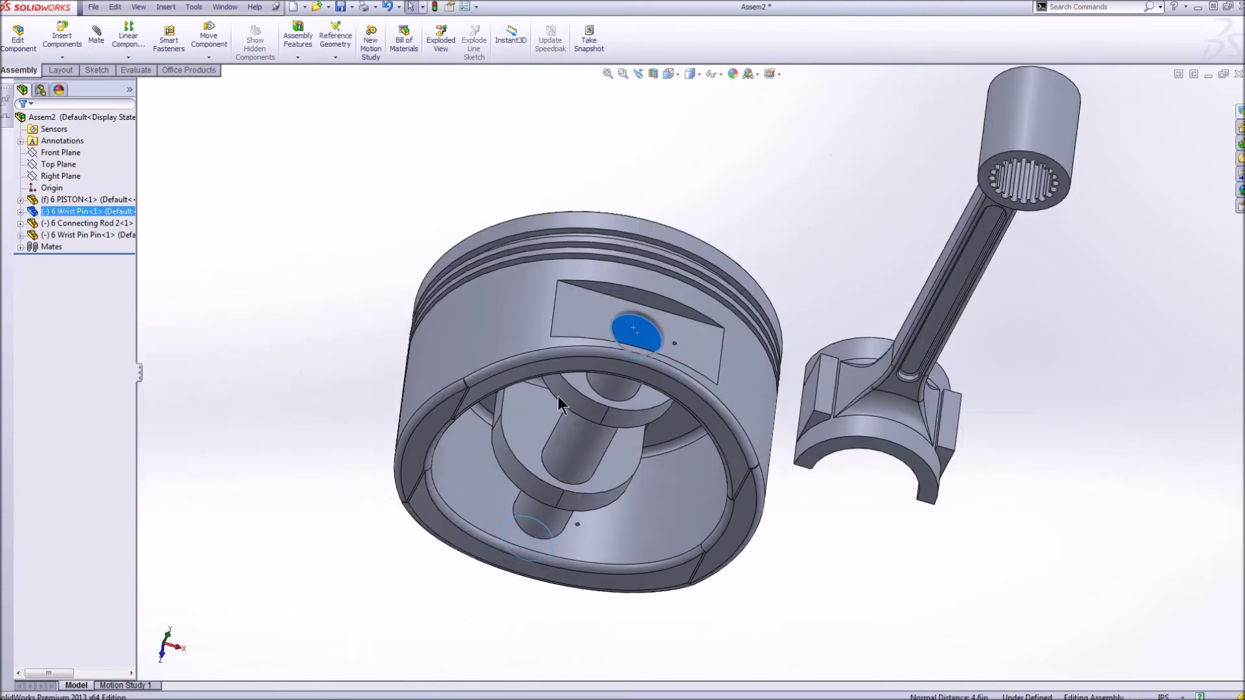
{"action": "scroll", "coordinate": [566, 403], "scroll_direction": "down", "scroll_amount": 4}
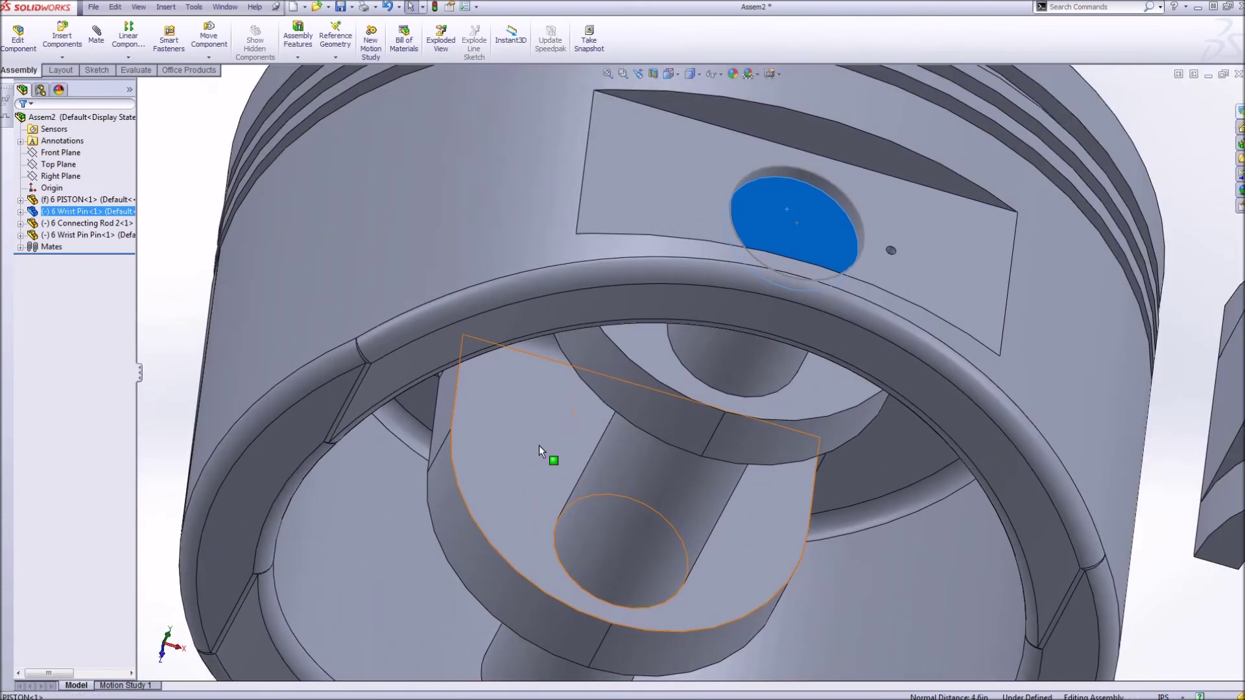
{"action": "left_click", "coordinate": [539, 445], "text": "ctrl"}
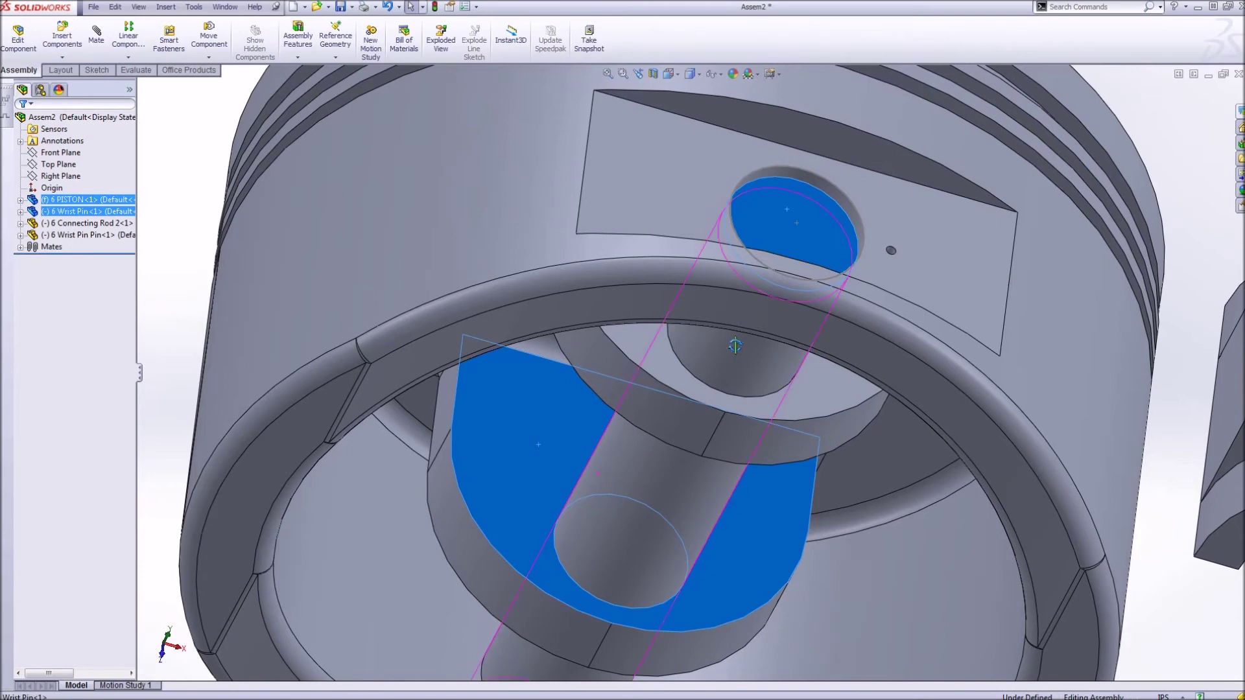
{"action": "middle_click_drag", "start_coordinate": [729, 353], "coordinate": [671, 369]}
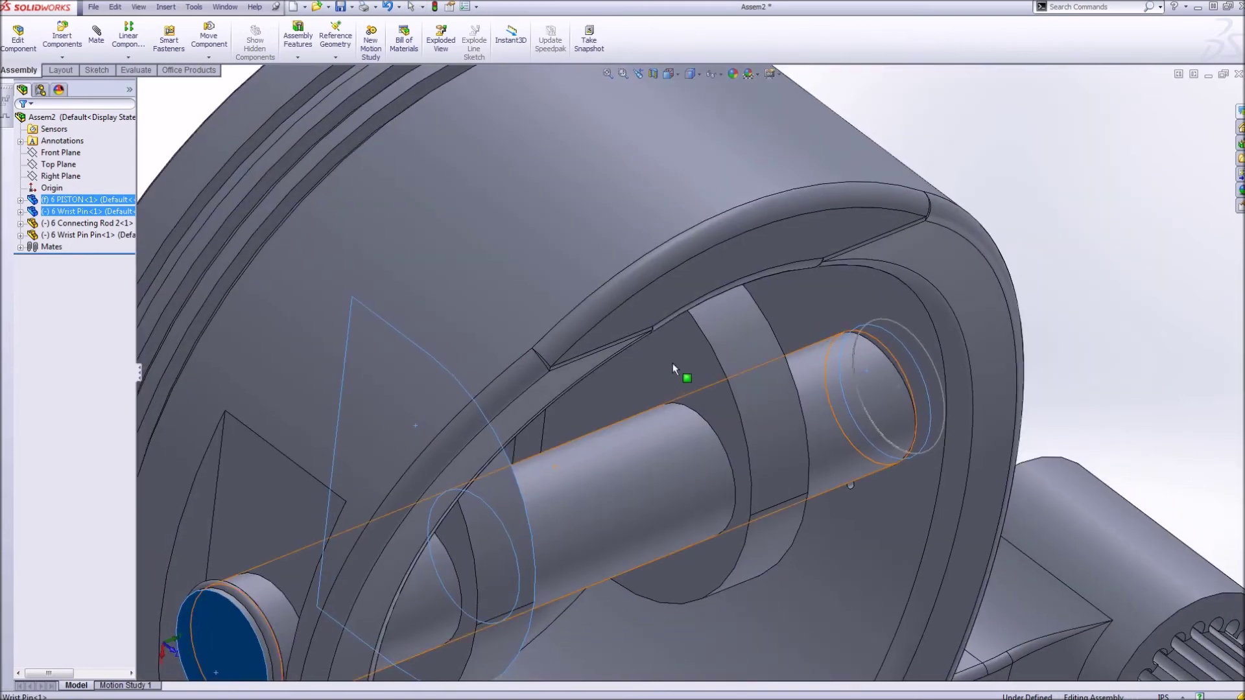
{"action": "left_click", "coordinate": [641, 364], "text": "ctrl"}
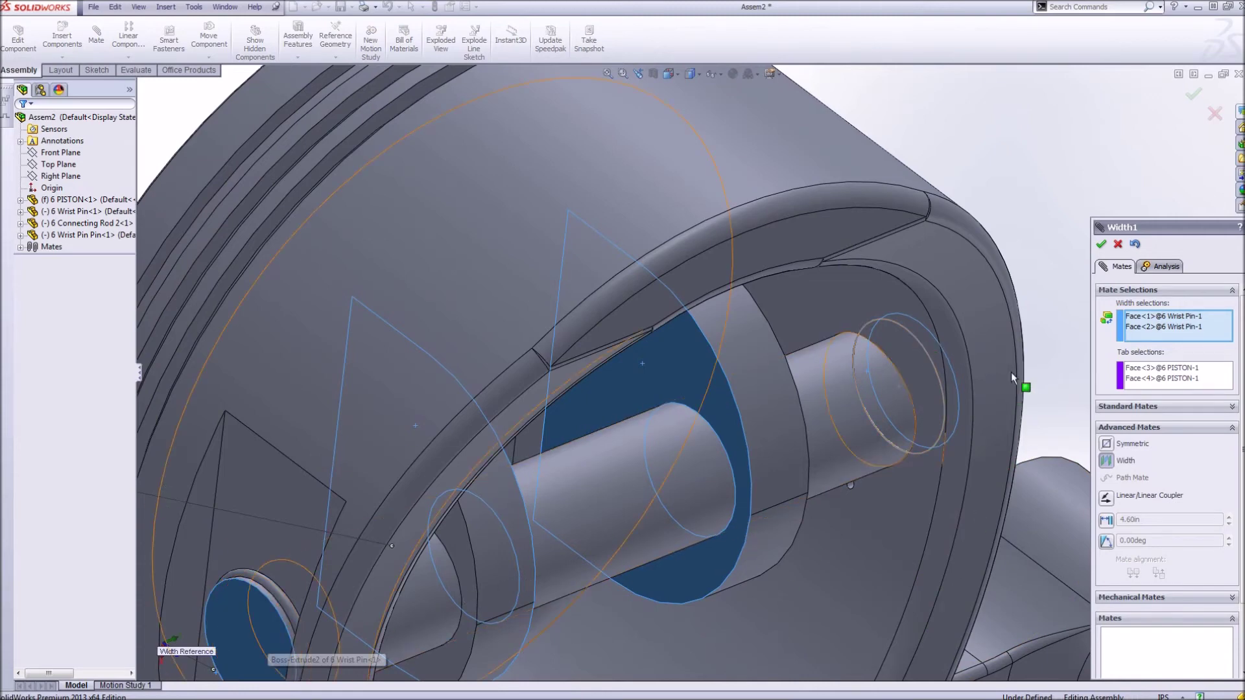
{"action": "left_click", "coordinate": [1101, 244]}
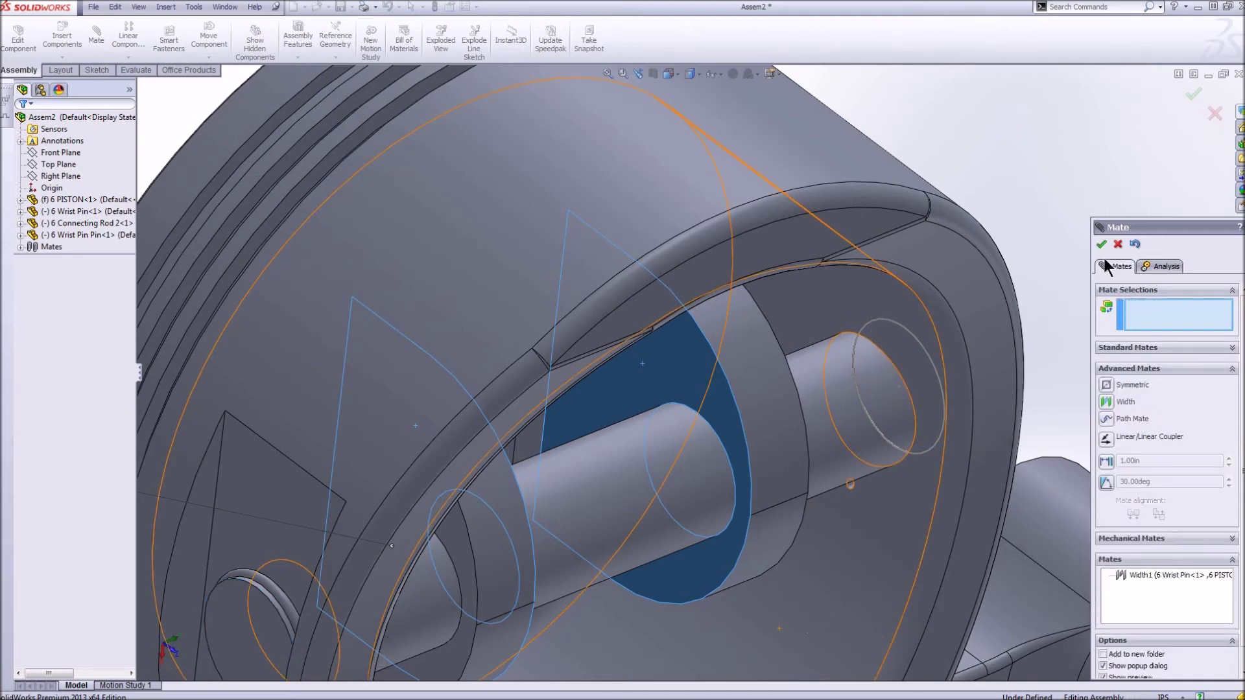
{"action": "left_click", "coordinate": [1116, 244]}
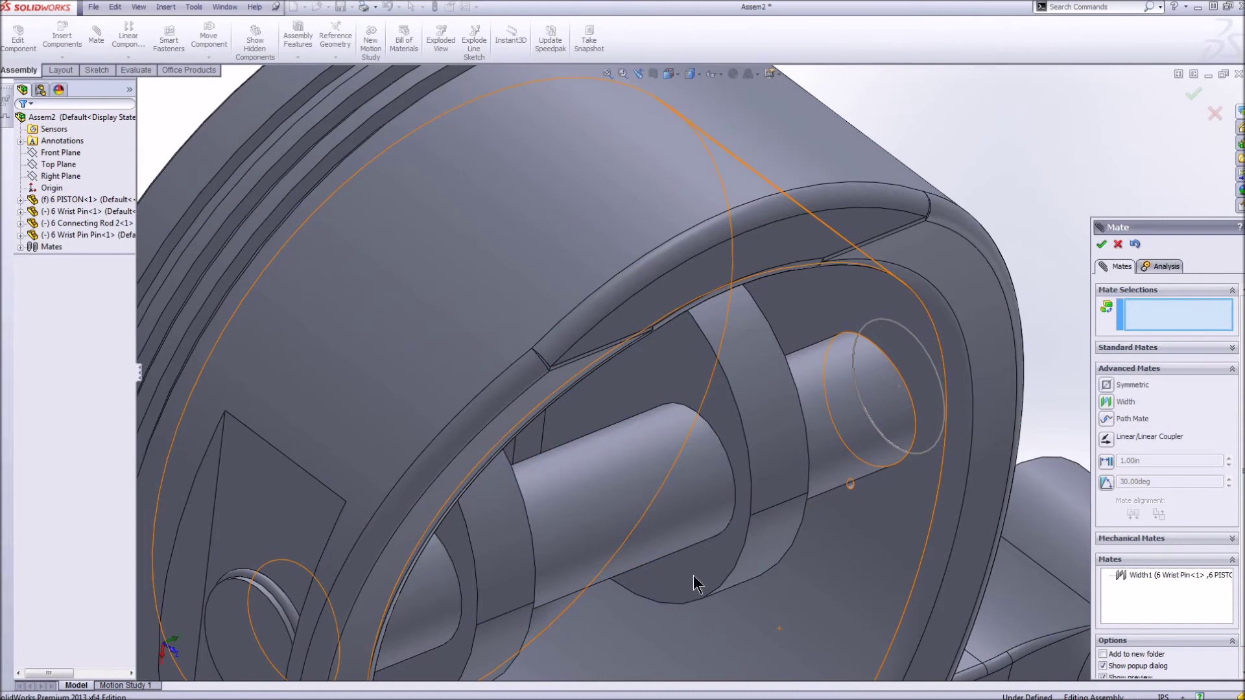
{"action": "key", "text": "Escape"}
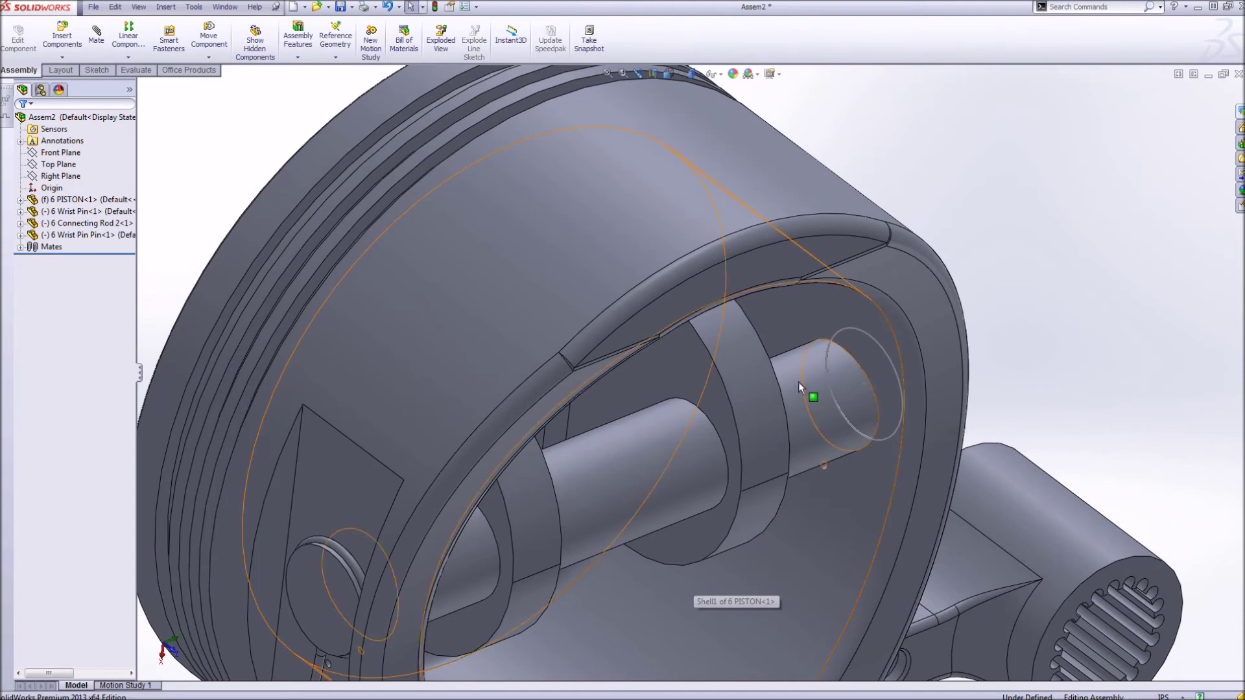
Examine how the wrist pin and its retainer groove sit in the piston from the side and from below
{"action": "scroll", "coordinate": [798, 382], "scroll_direction": "up", "scroll_amount": 3}
{"action": "middle_click_drag", "start_coordinate": [847, 288], "coordinate": [790, 483]}
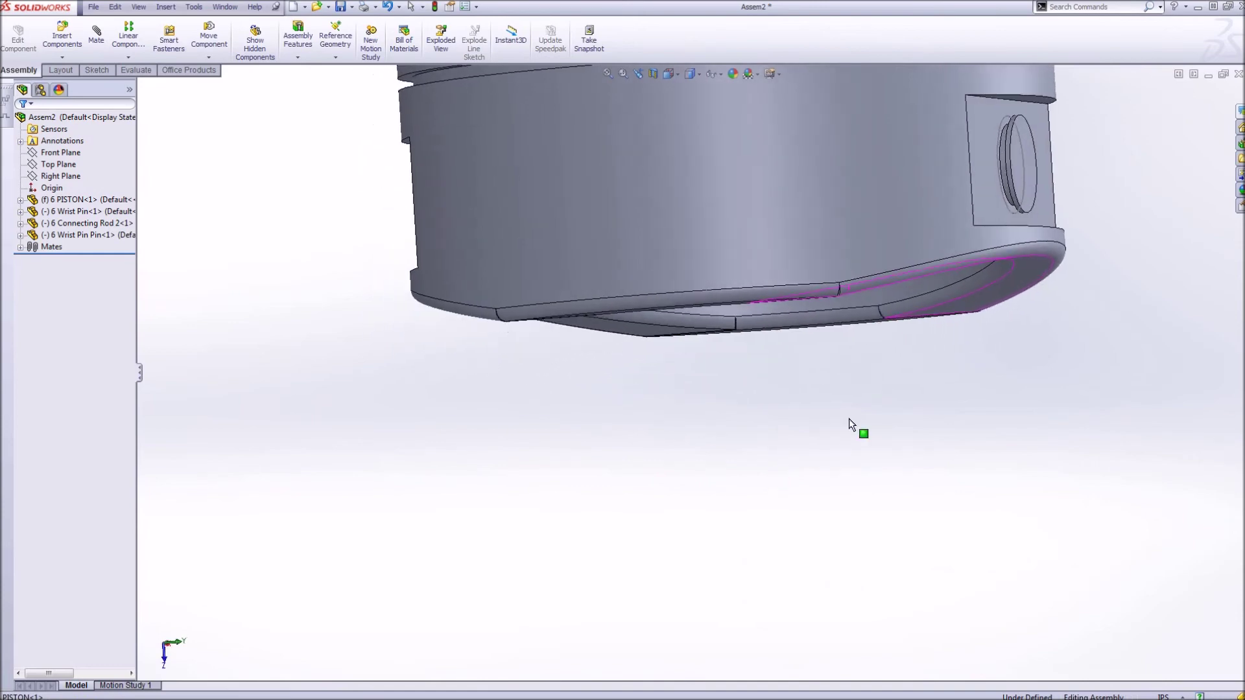
{"action": "scroll", "coordinate": [959, 163], "scroll_direction": "up", "scroll_amount": 4}
{"action": "scroll", "coordinate": [858, 224], "scroll_direction": "down", "scroll_amount": 6}
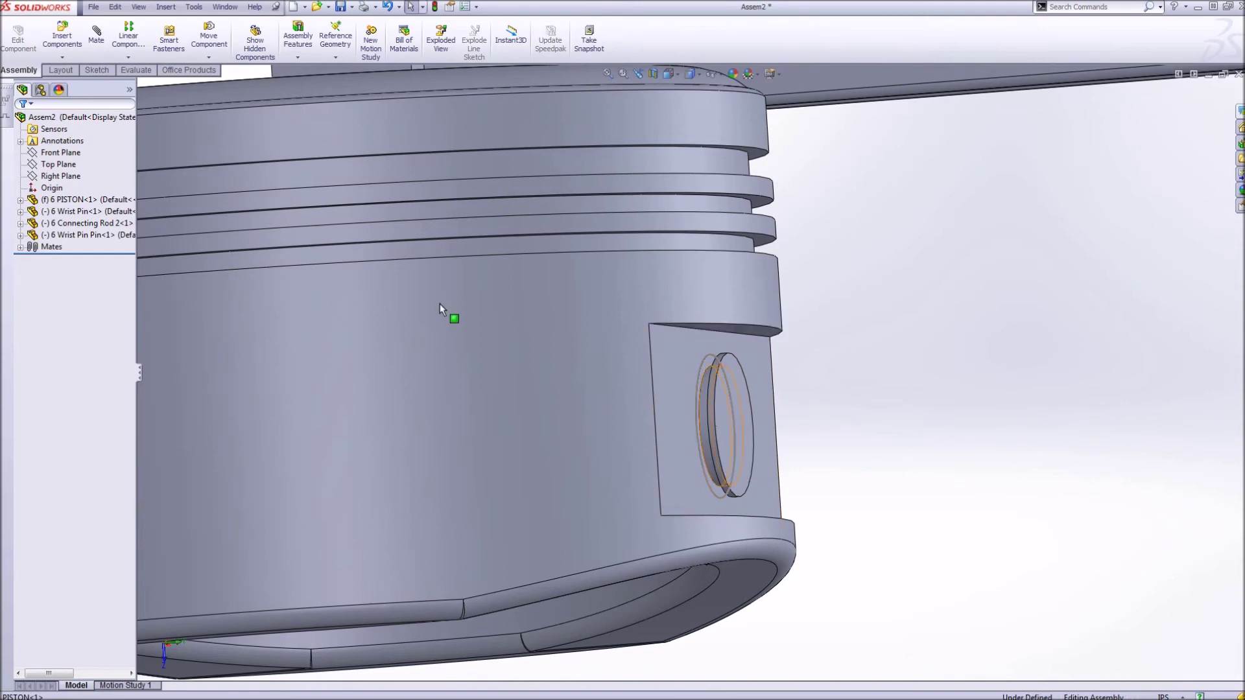
{"action": "scroll", "coordinate": [439, 303], "scroll_direction": "up", "scroll_amount": 1}
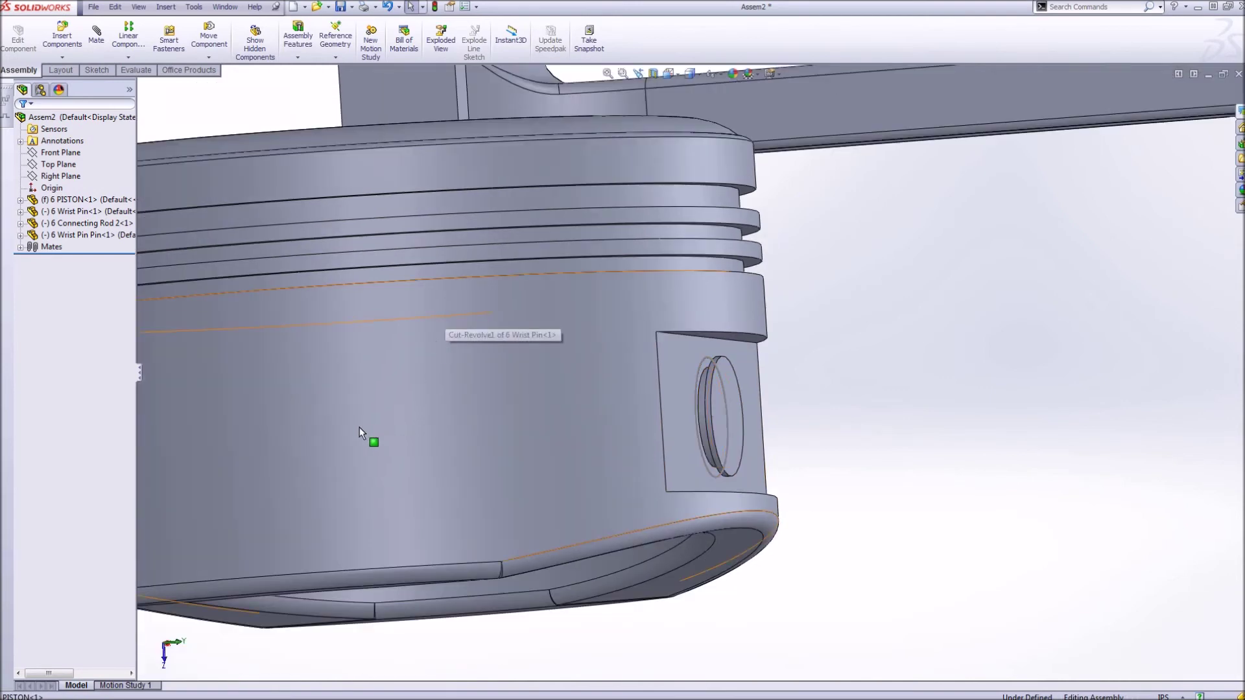
{"action": "scroll", "coordinate": [363, 440], "scroll_direction": "up", "scroll_amount": 1}
{"action": "middle_click_drag", "start_coordinate": [364, 445], "coordinate": [400, 377]}
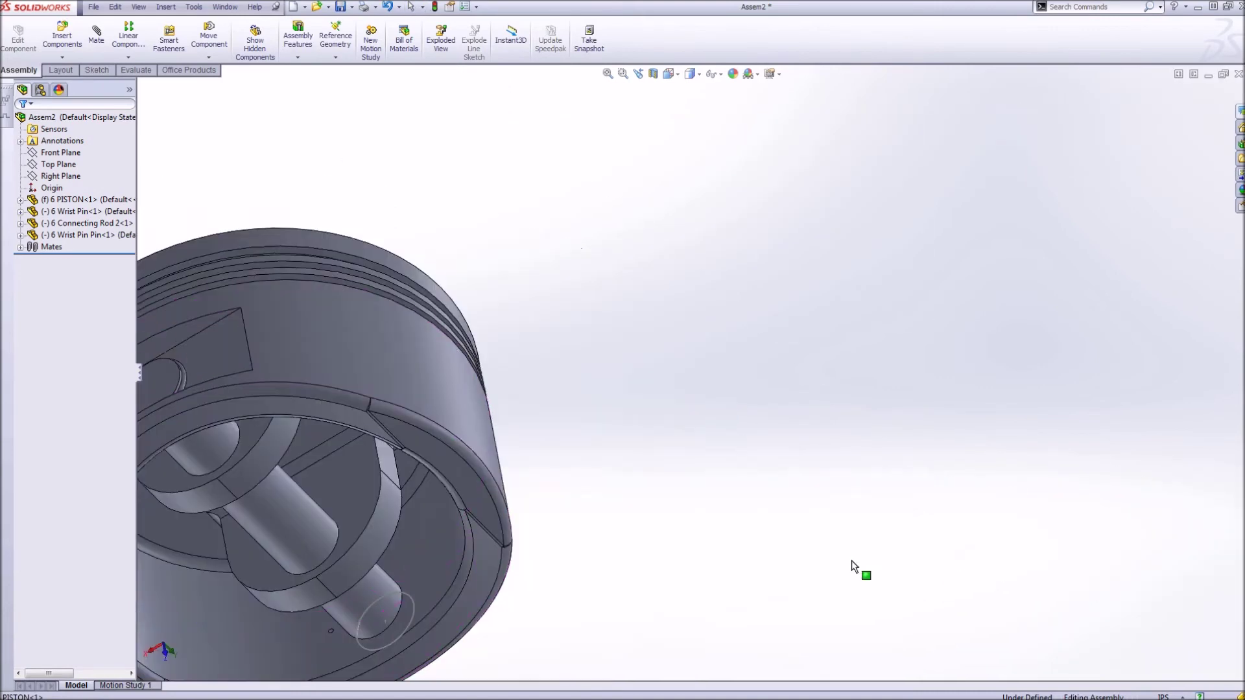
Add a concentric mate between the inner face of the connecting rod's small end and the wrist pin's cylindrical face
{"action": "left_click_drag", "start_coordinate": [908, 498], "coordinate": [713, 623]}
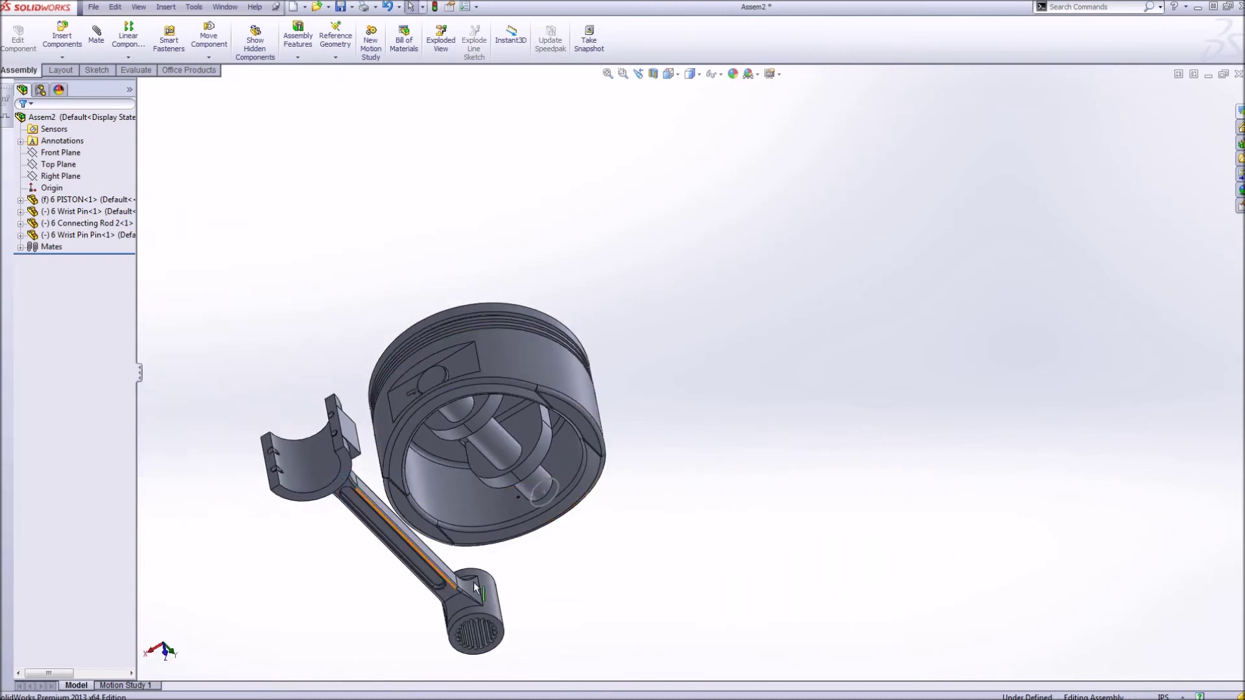
{"action": "scroll", "coordinate": [508, 592], "scroll_direction": "up", "scroll_amount": 3}
{"action": "scroll", "coordinate": [748, 294], "scroll_direction": "down", "scroll_amount": 4}
{"action": "scroll", "coordinate": [748, 295], "scroll_direction": "down", "scroll_amount": 8}
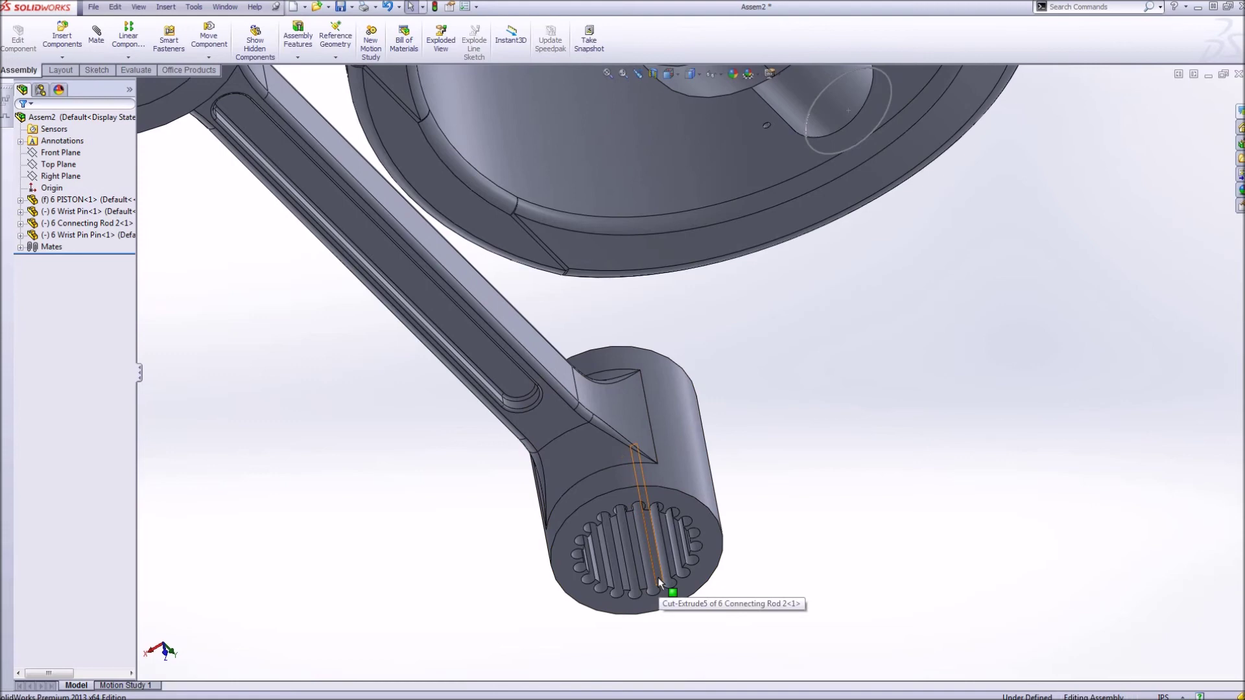
{"action": "left_click", "coordinate": [657, 577]}
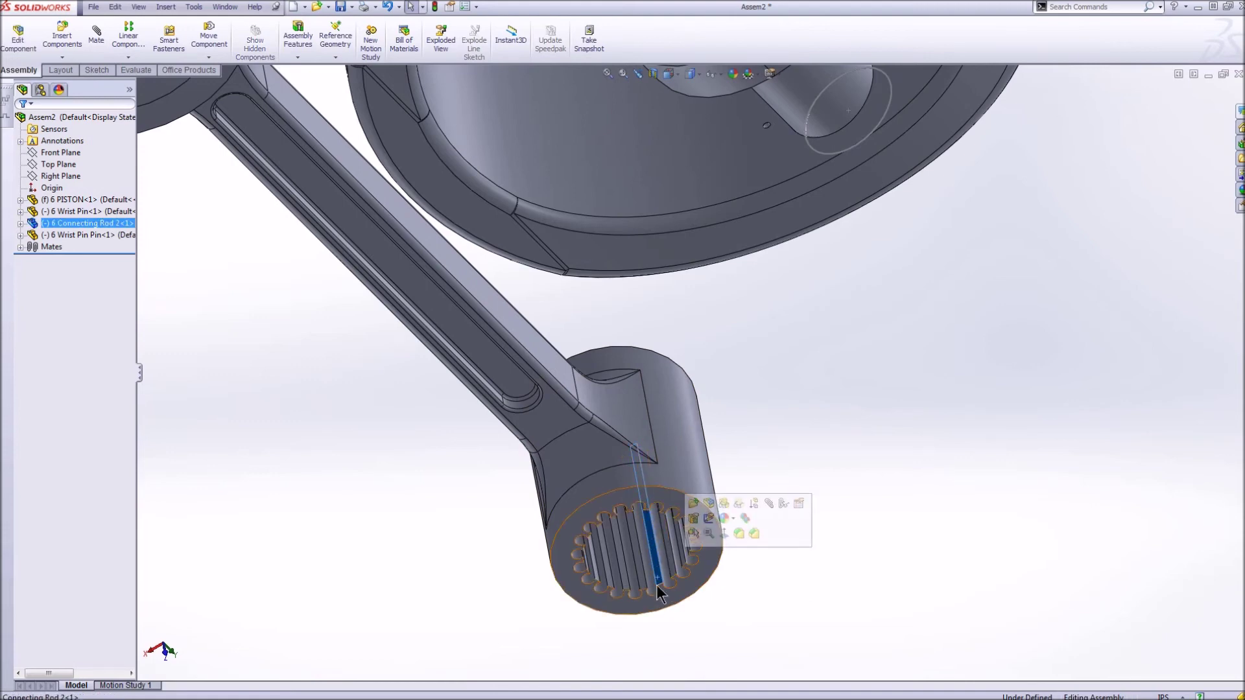
{"action": "scroll", "coordinate": [710, 153], "scroll_direction": "up", "scroll_amount": 5}
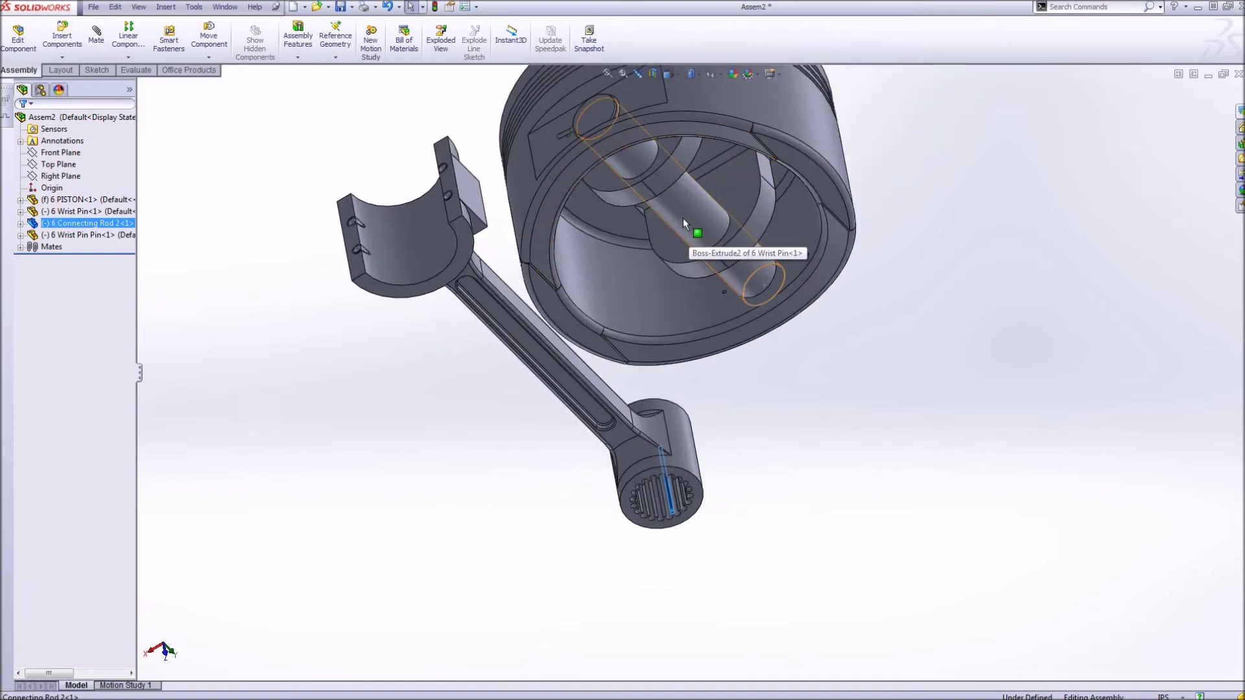
{"action": "left_click", "coordinate": [683, 217], "text": "ctrl"}
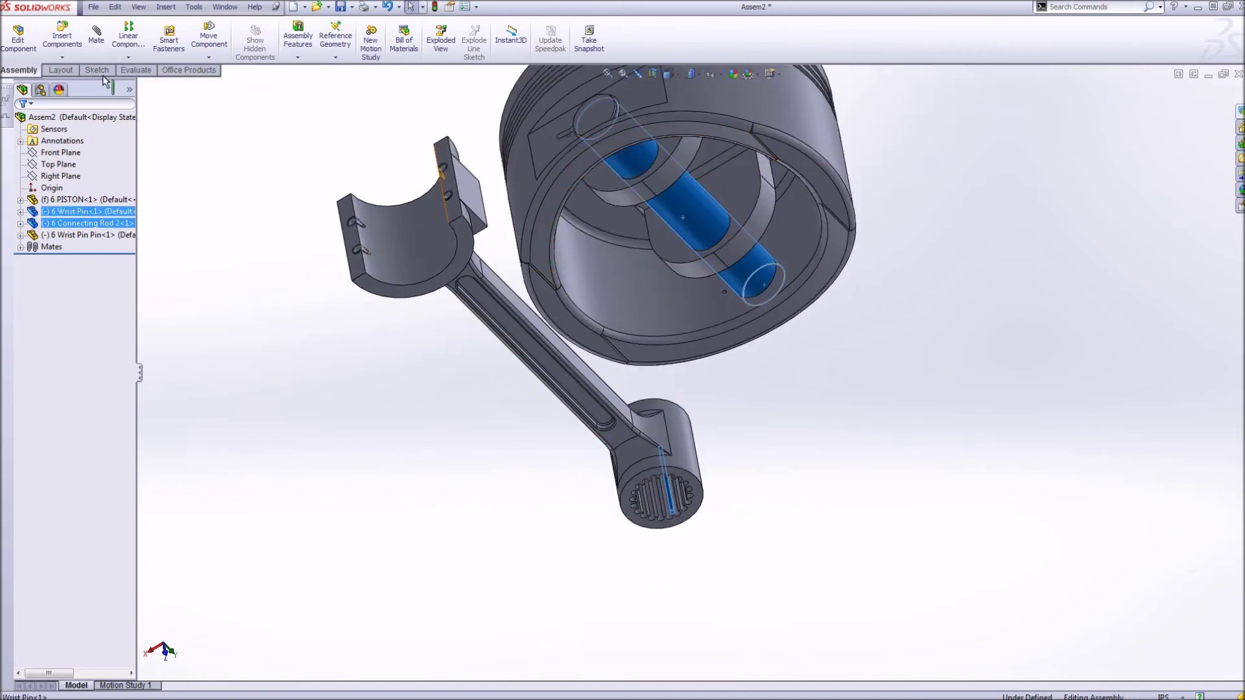
{"action": "left_click", "coordinate": [96, 36]}
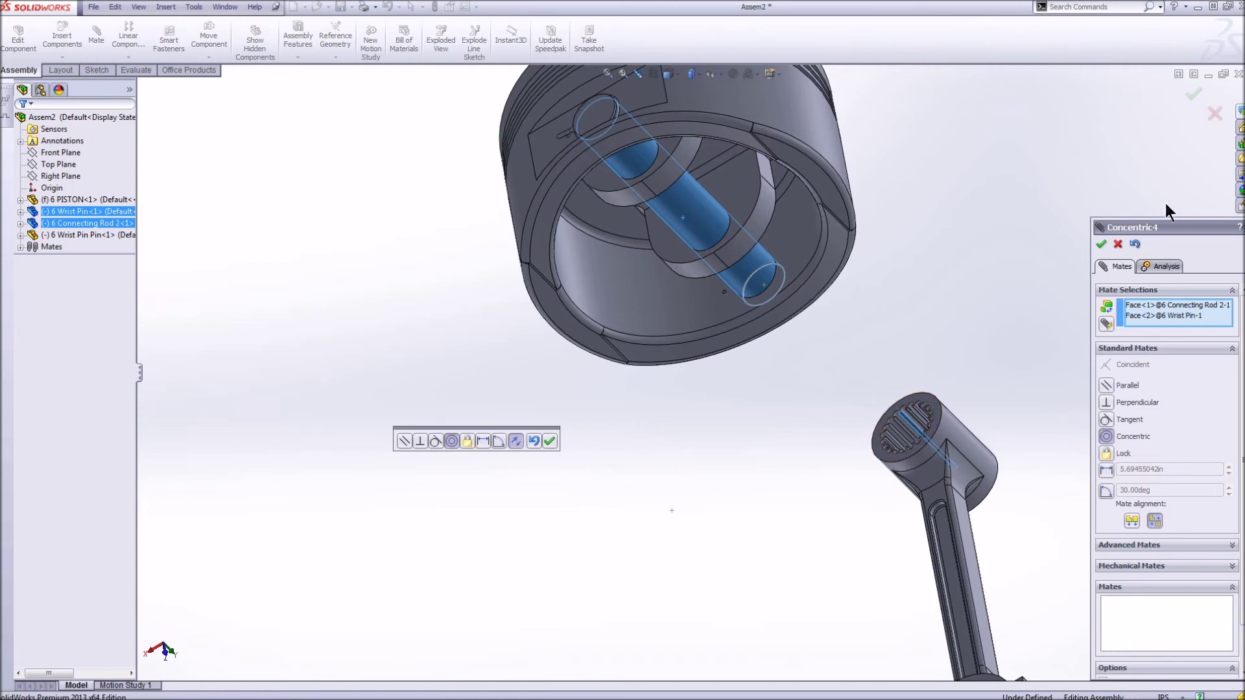
{"action": "left_click", "coordinate": [1101, 244]}
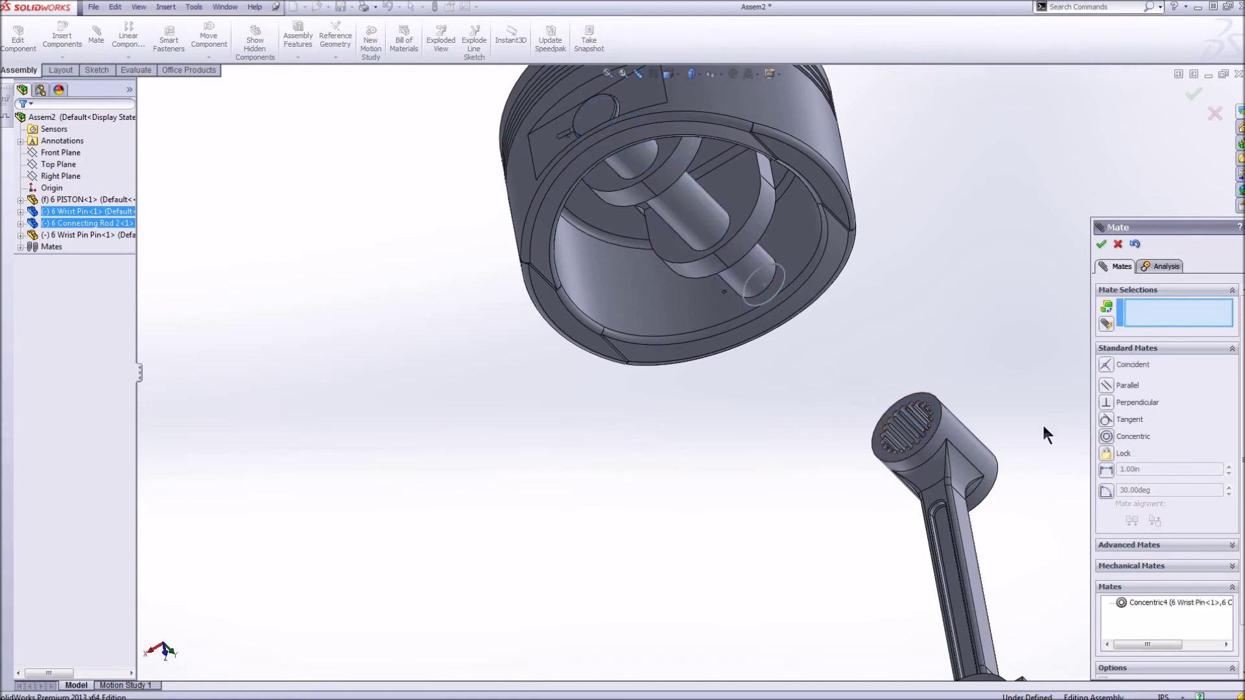
Add a coincident mate between the connecting rod's small-end side face and the piston's inner boss face, and swing the rod about the wrist pin
{"action": "left_click", "coordinate": [937, 412]}
{"action": "middle_click_drag", "start_coordinate": [915, 295], "coordinate": [797, 227]}
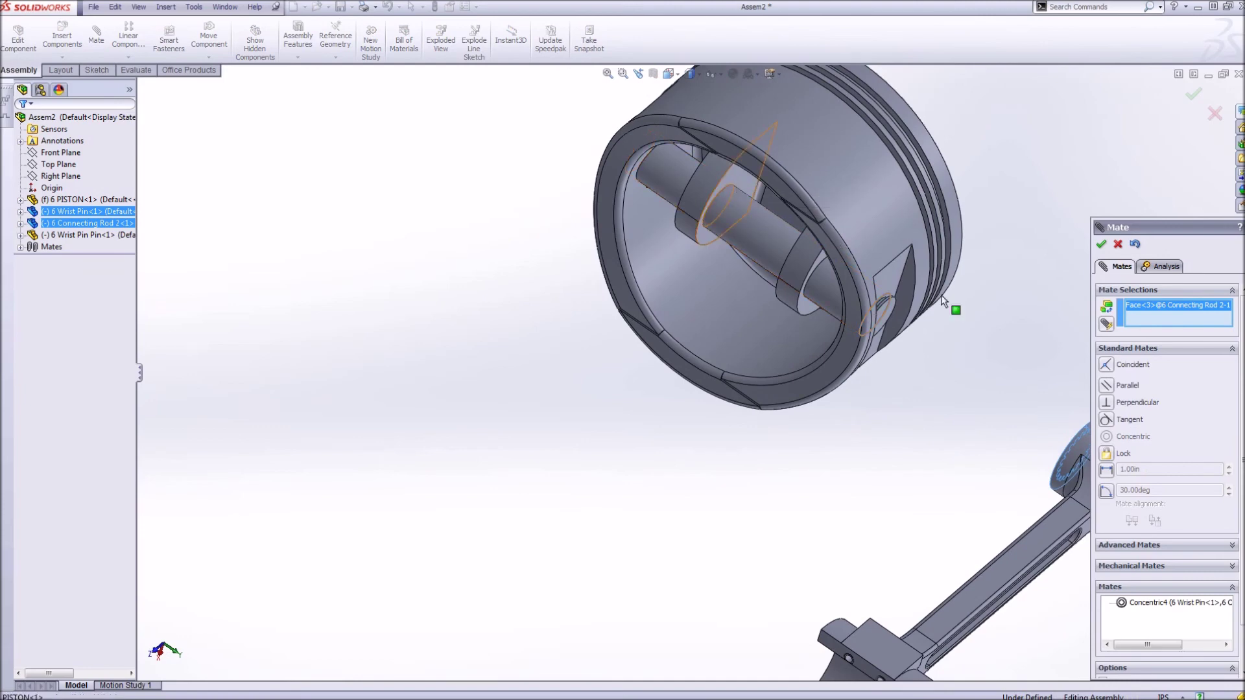
{"action": "left_click", "coordinate": [969, 312]}
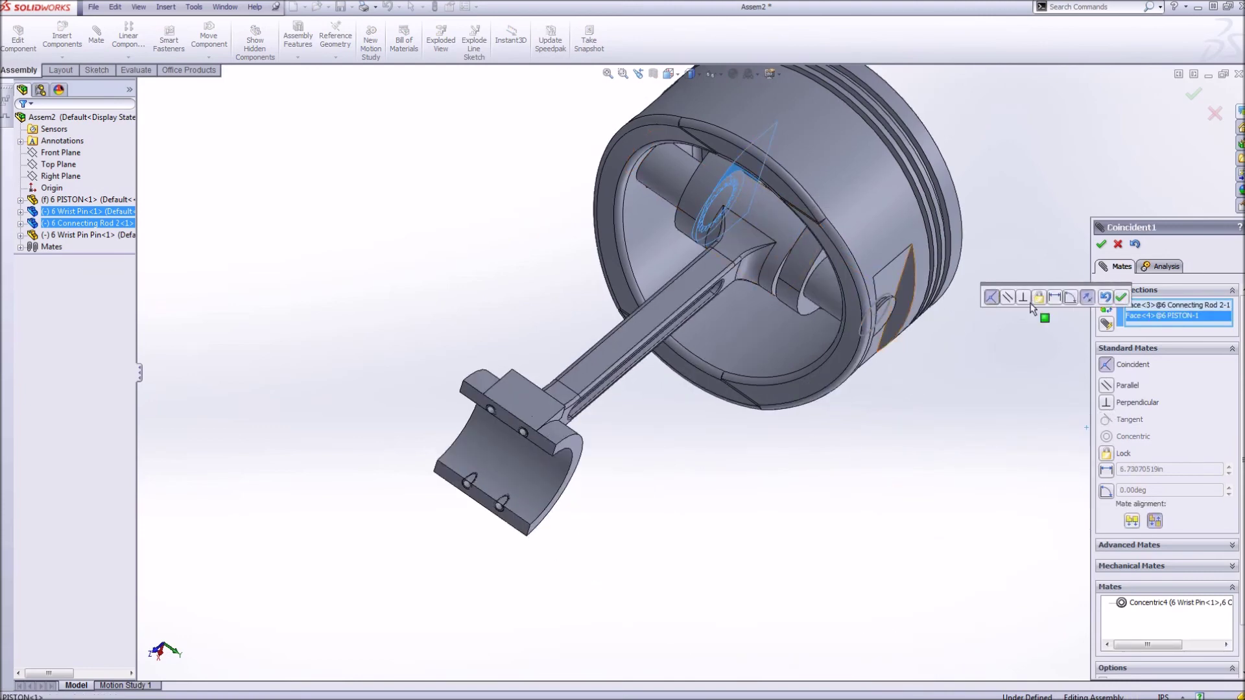
{"action": "left_click", "coordinate": [1119, 296]}
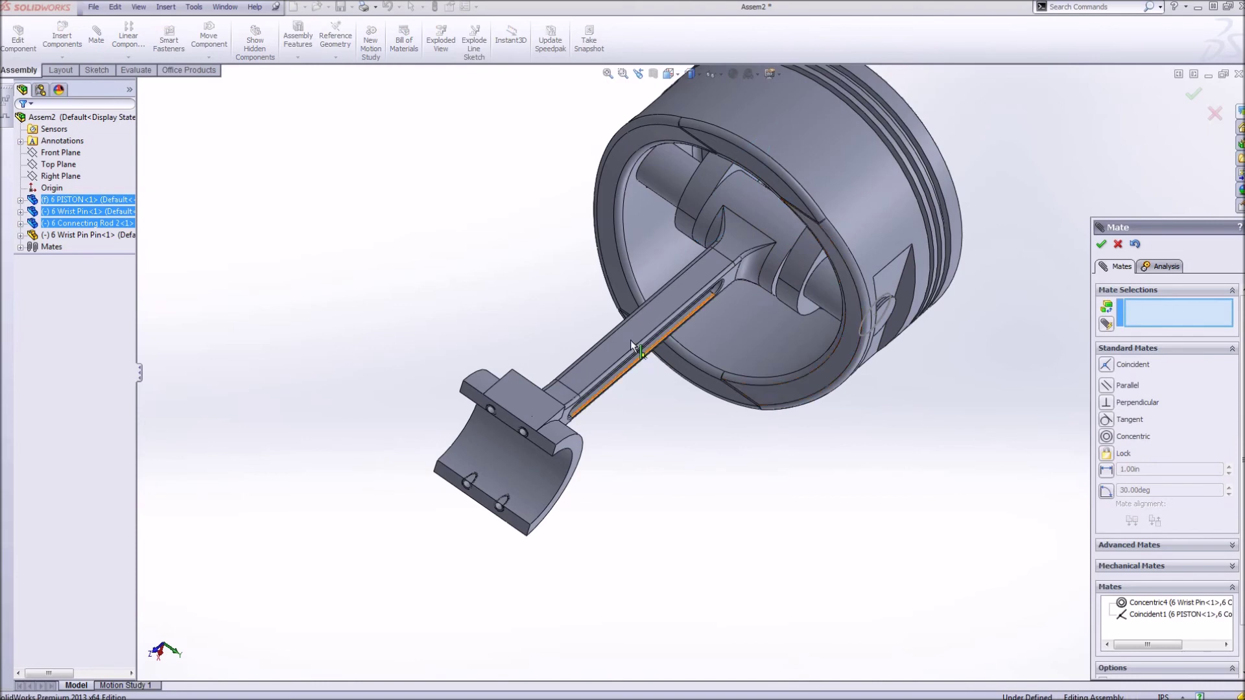
{"action": "left_click_drag", "start_coordinate": [630, 339], "coordinate": [787, 302]}
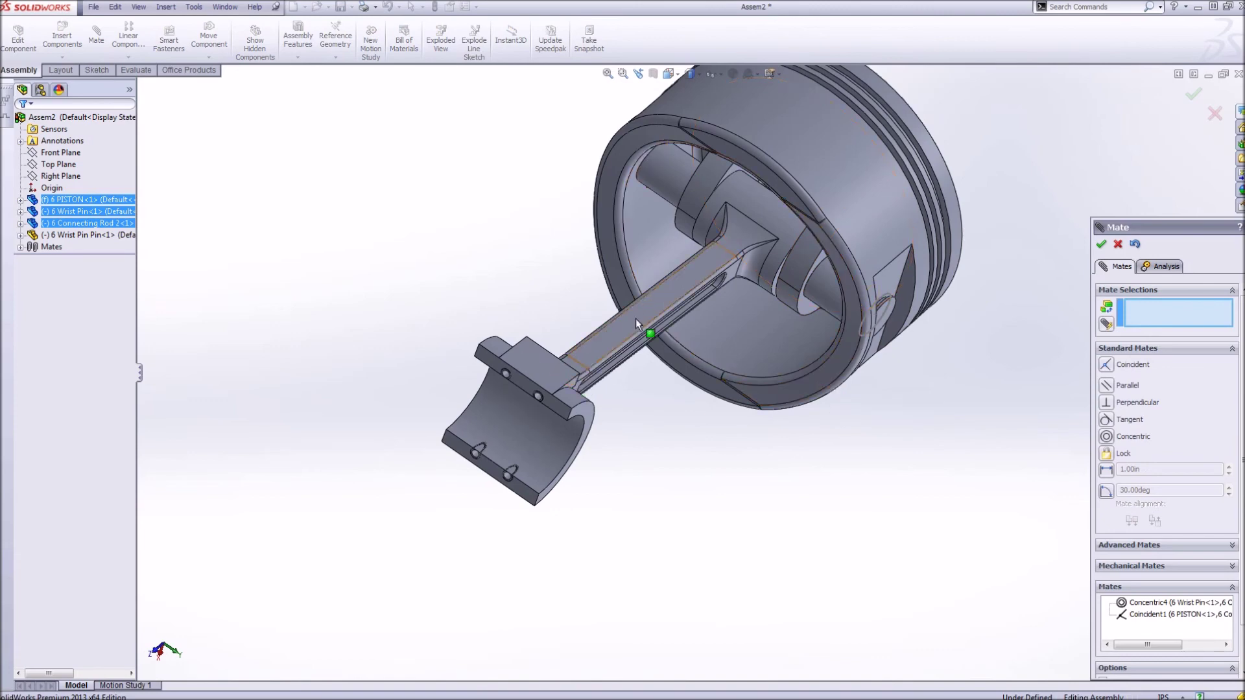
{"action": "key", "text": "Escape"}
Inspect the assembled piston and connecting rod from below, above and the front
{"action": "middle_click_drag", "start_coordinate": [635, 317], "coordinate": [490, 573]}
{"action": "key", "text": "z"}
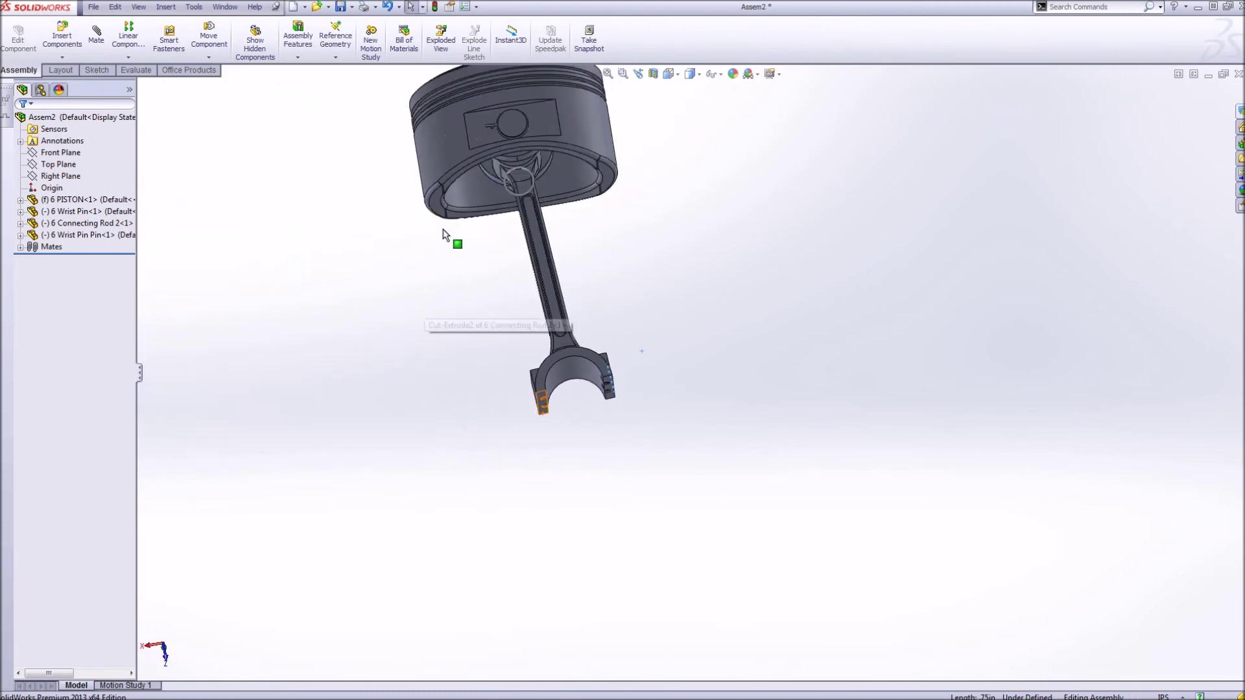
{"action": "scroll", "coordinate": [484, 163], "scroll_direction": "down", "scroll_amount": 5}
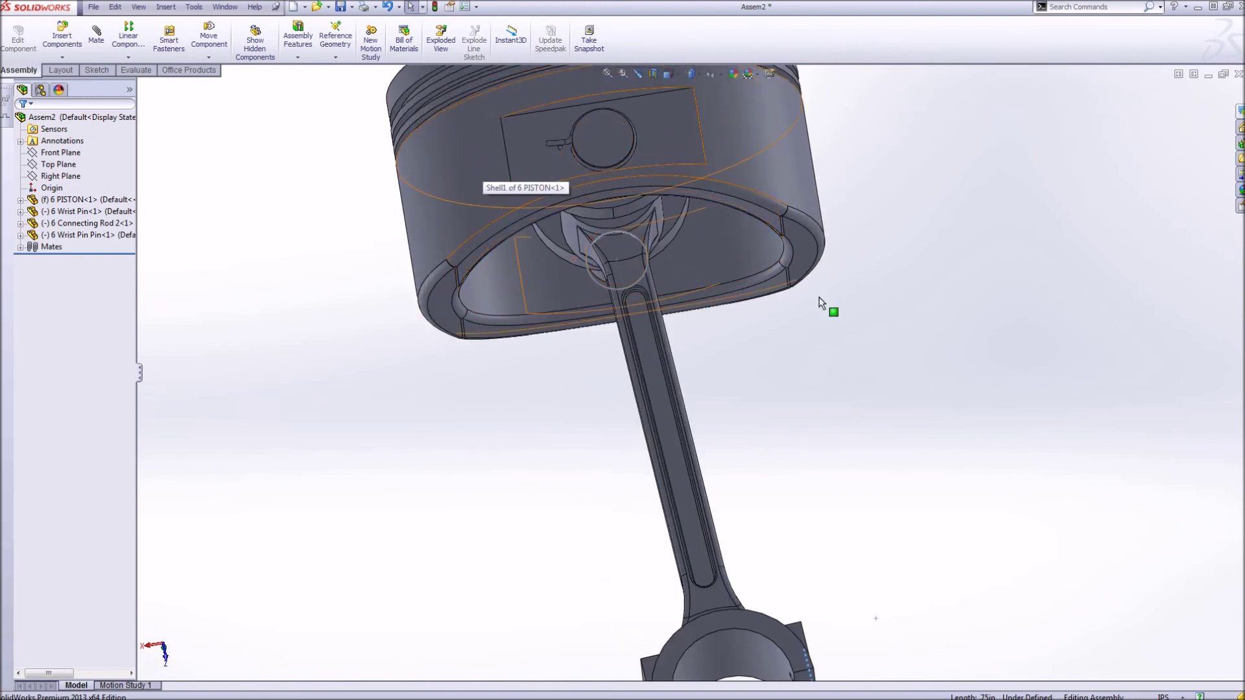
{"action": "key", "text": "Up"}
{"action": "scroll", "coordinate": [935, 360], "scroll_direction": "up", "scroll_amount": 3}
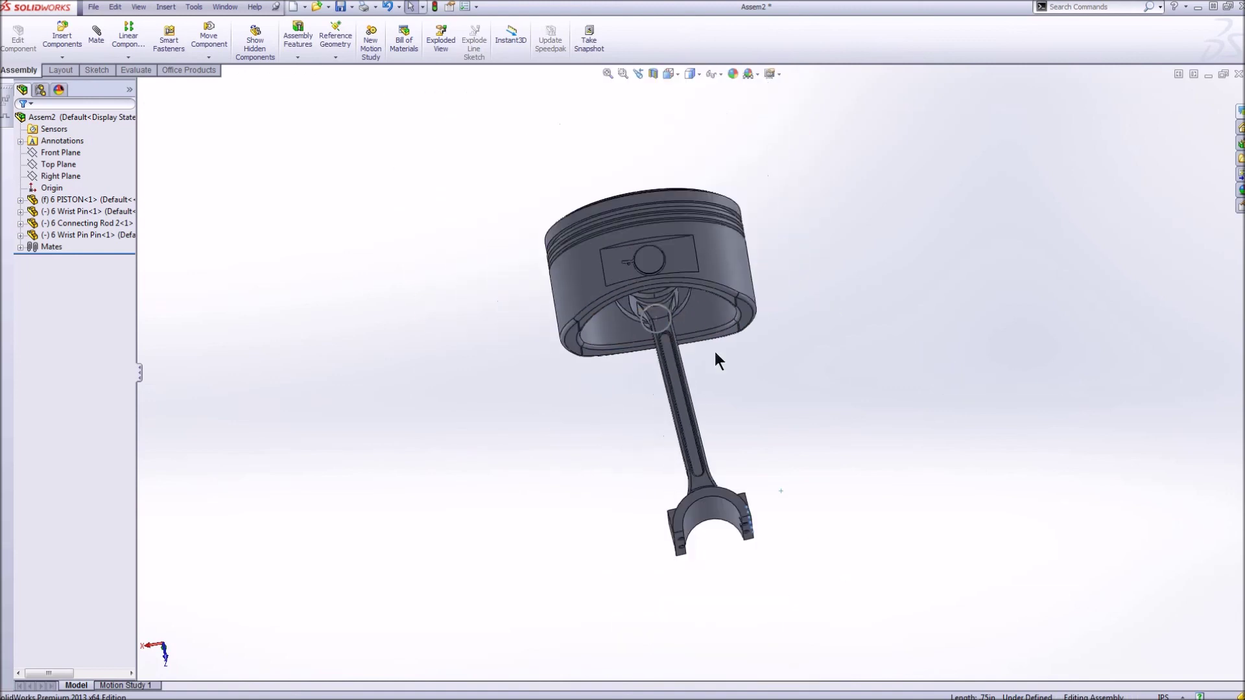
{"action": "scroll", "coordinate": [668, 318], "scroll_direction": "down", "scroll_amount": 3}
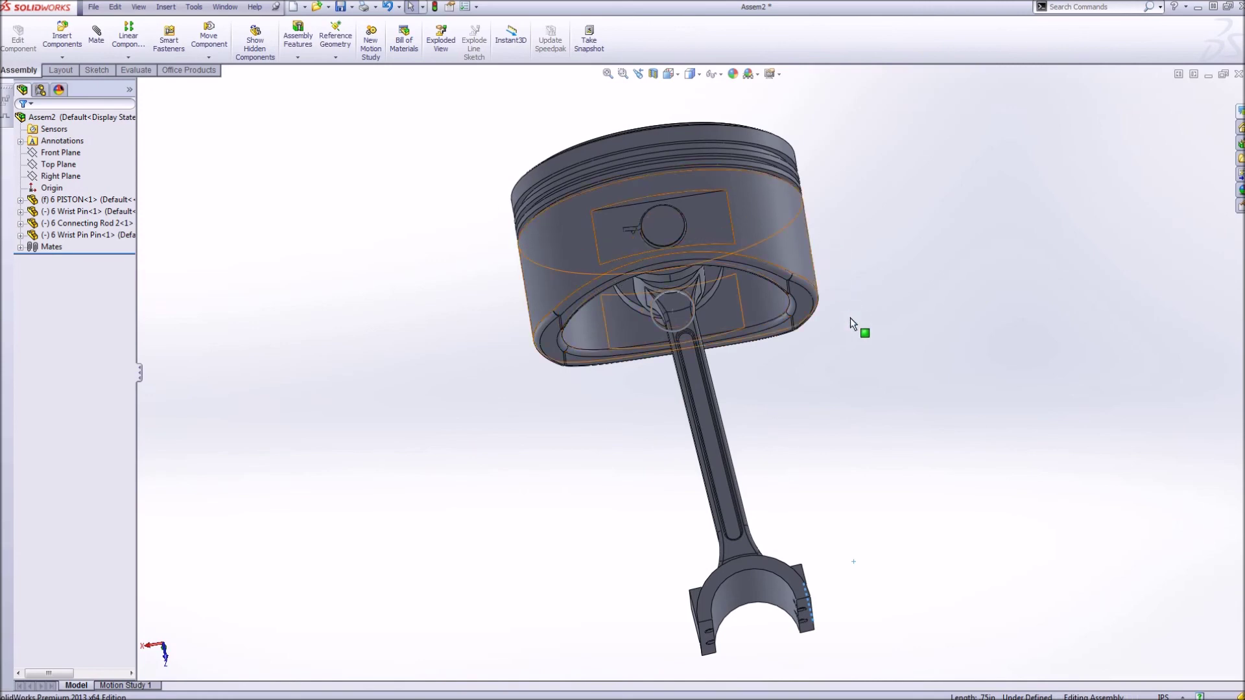
{"action": "middle_click_drag", "start_coordinate": [850, 317], "coordinate": [1011, 470]}
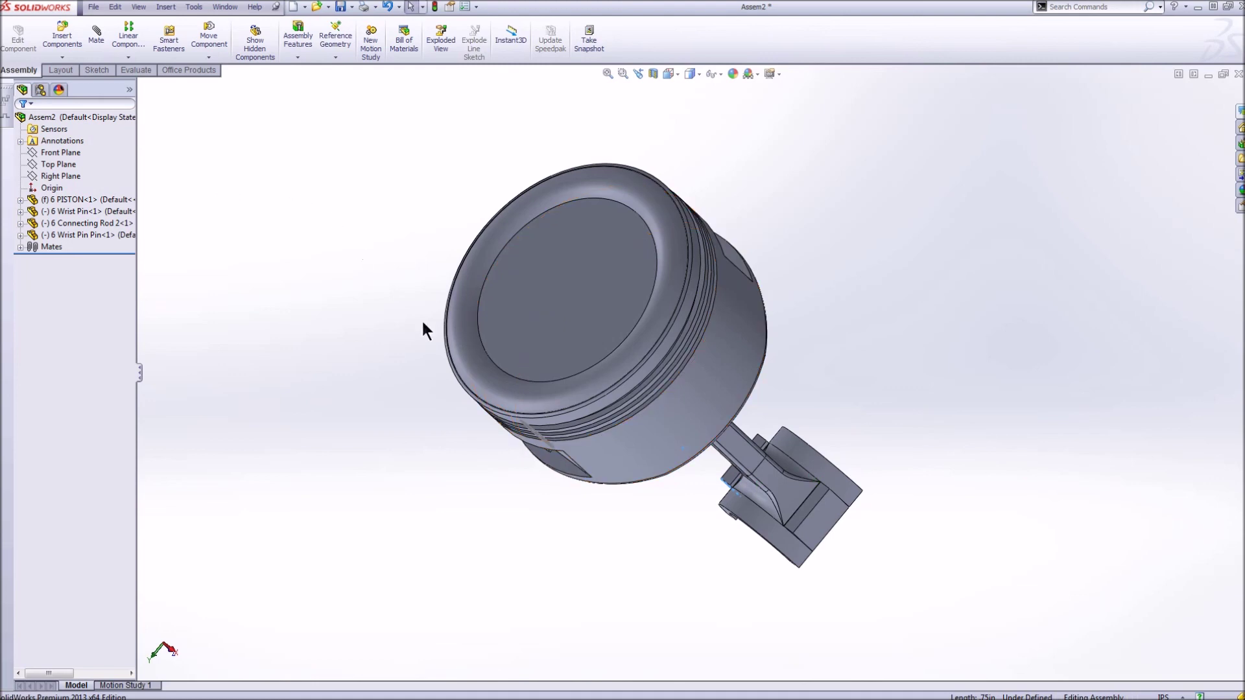
{"action": "middle_click_drag", "start_coordinate": [406, 408], "coordinate": [500, 221]}
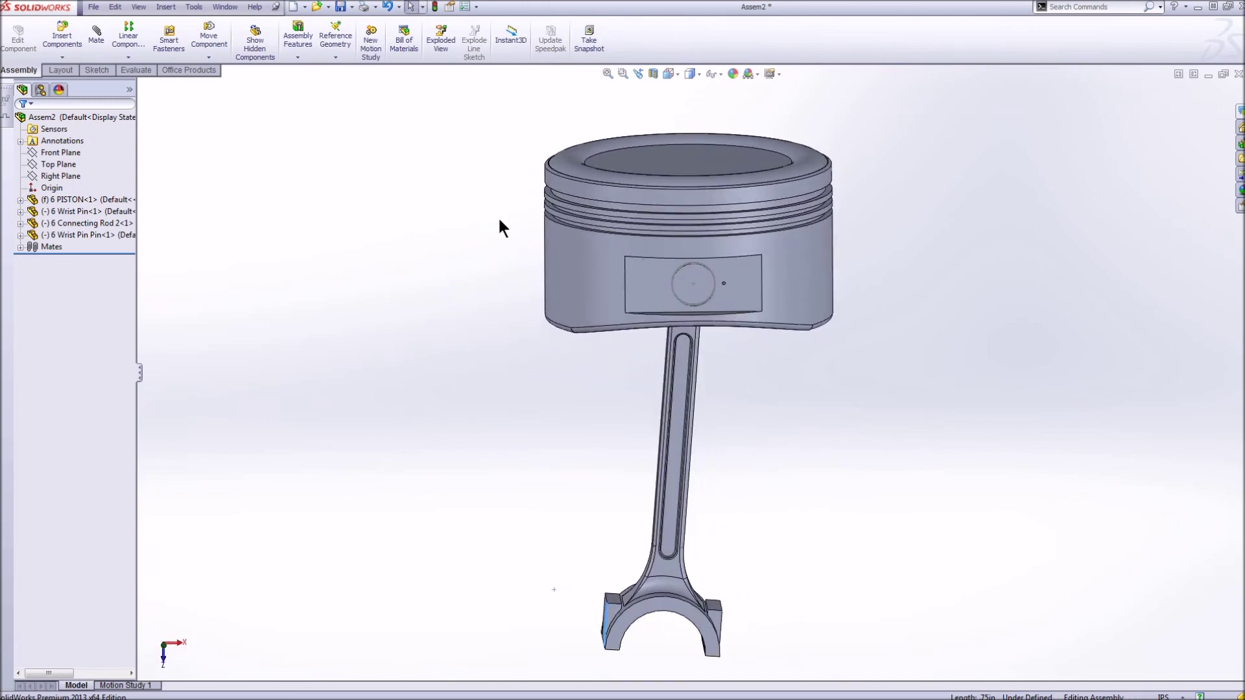